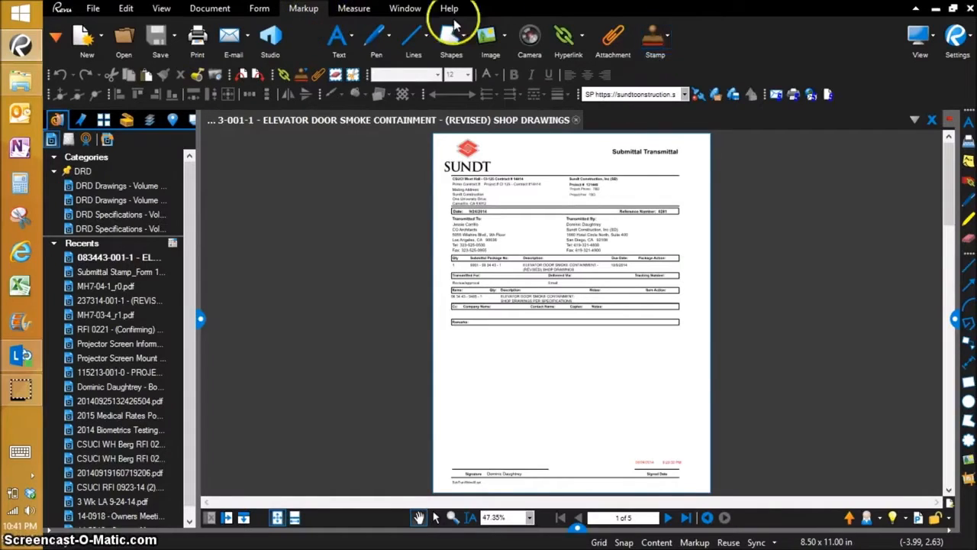
# Step: Place the Submittal Stamp_Form 1 stamp on the transmittal page, just above the signature line
pyautogui.click(667, 37)
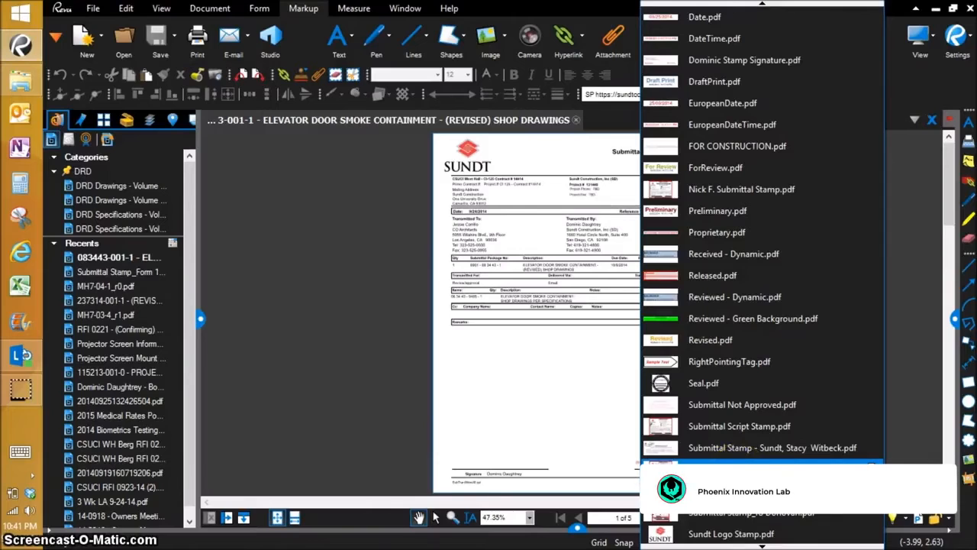
pyautogui.click(872, 465)
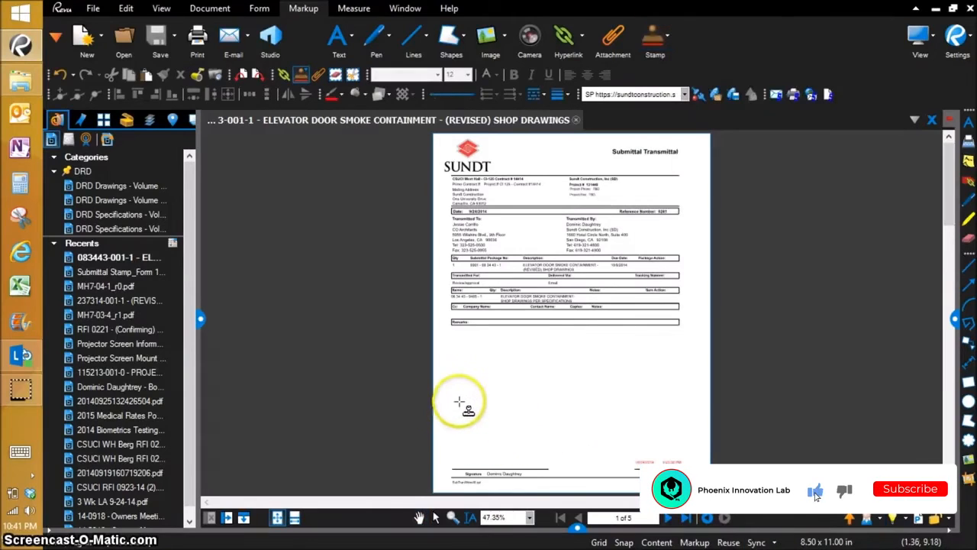
pyautogui.moveTo(446, 395); pyautogui.dragTo(555, 462)
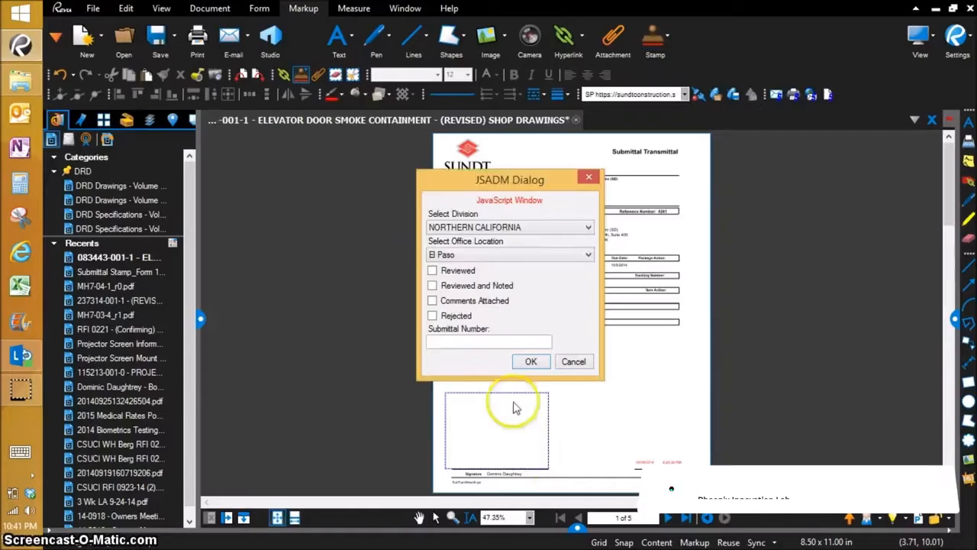
# Step: Fill in the stamp with the SOUTHERN CALIFORNIA division, San Diego office and Reviewed and Noted, leaving the submittal number blank
pyautogui.click(510, 234)
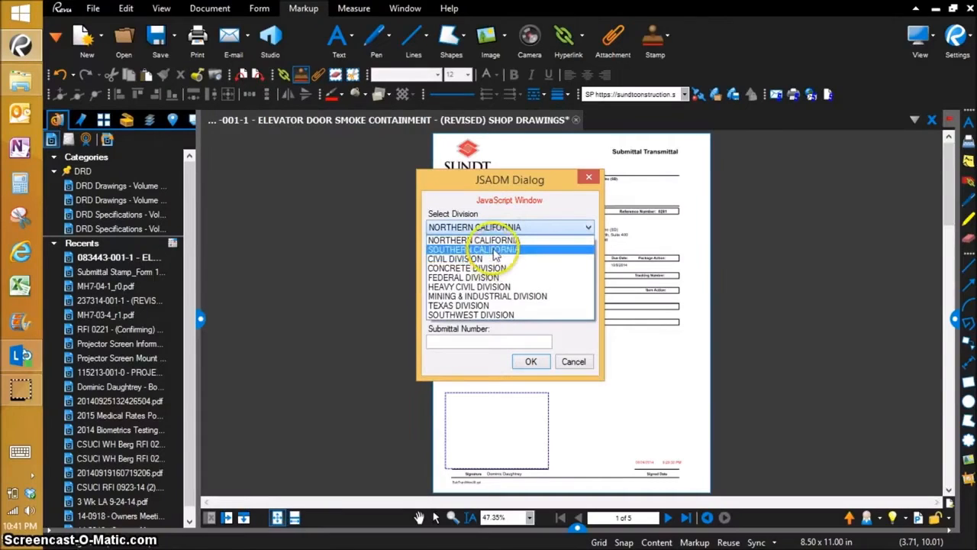
pyautogui.click(495, 252)
pyautogui.click(495, 255)
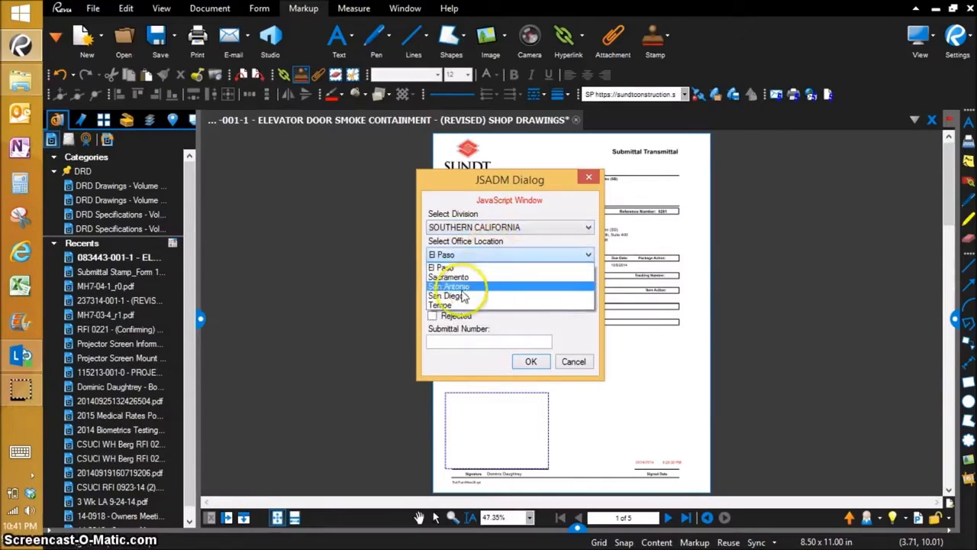
pyautogui.click(458, 297)
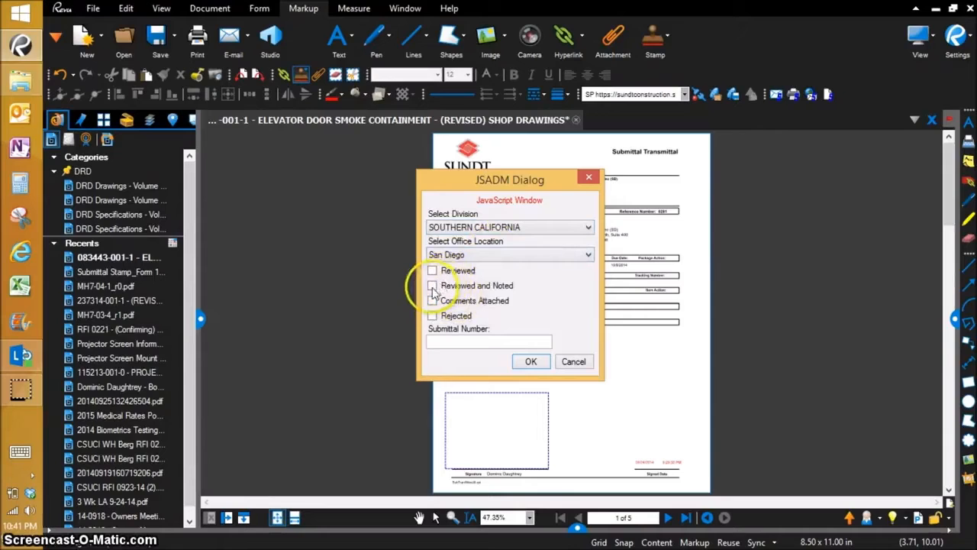
pyautogui.click(464, 342)
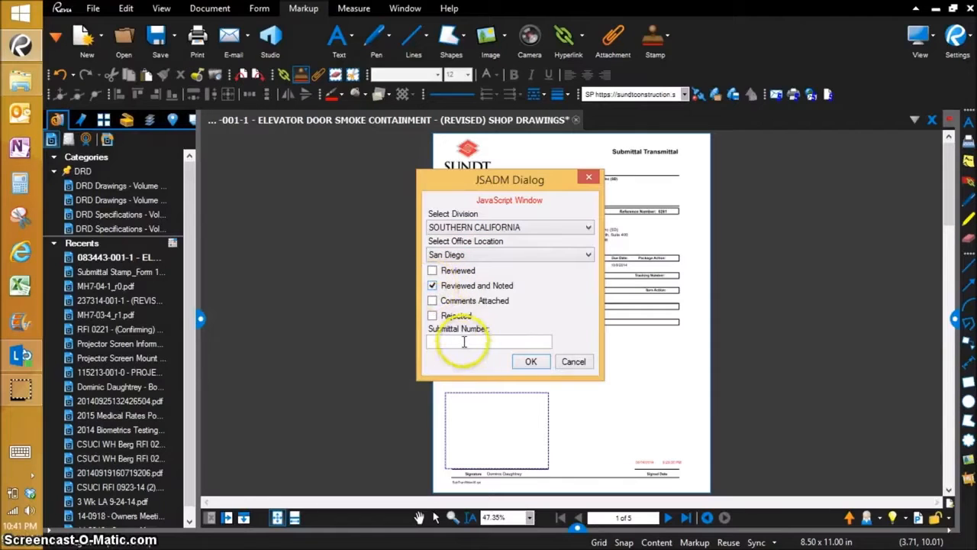
pyautogui.click(531, 362)
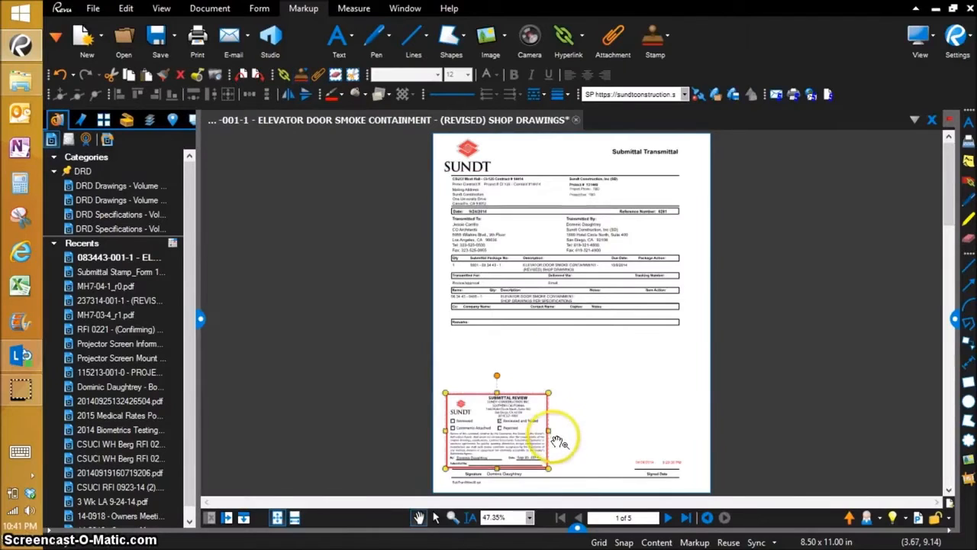
pyautogui.scroll(2, 562, 447)
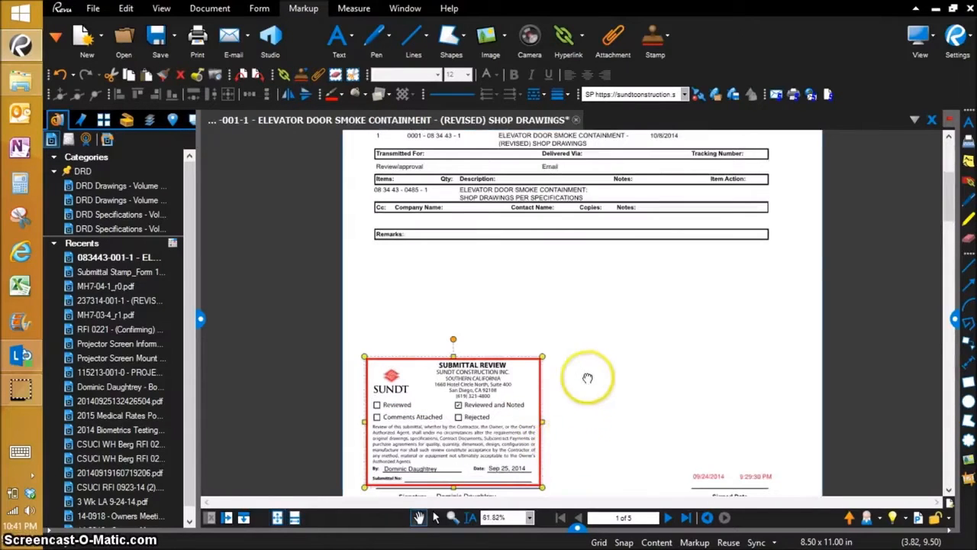
pyautogui.scroll(-2, 585, 345)
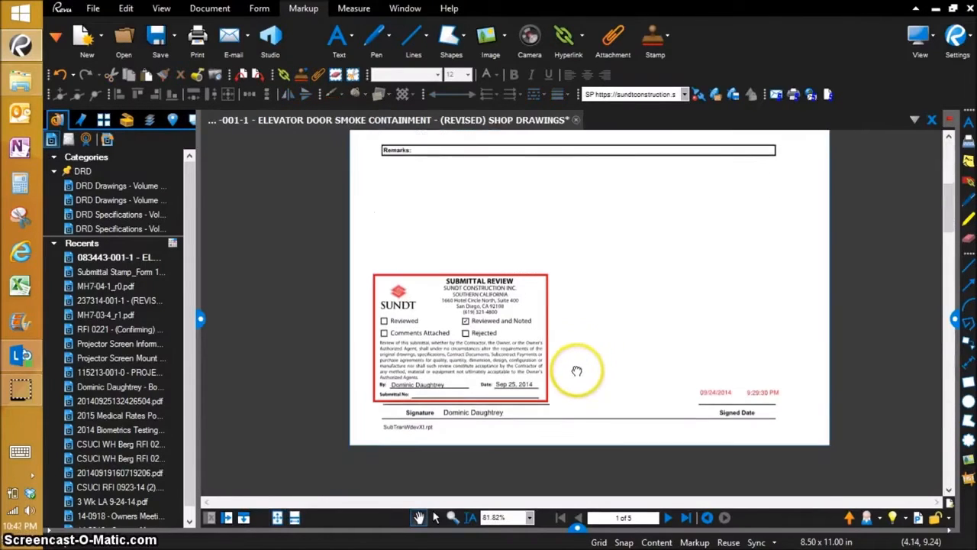
pyautogui.scroll(1, 574, 385)
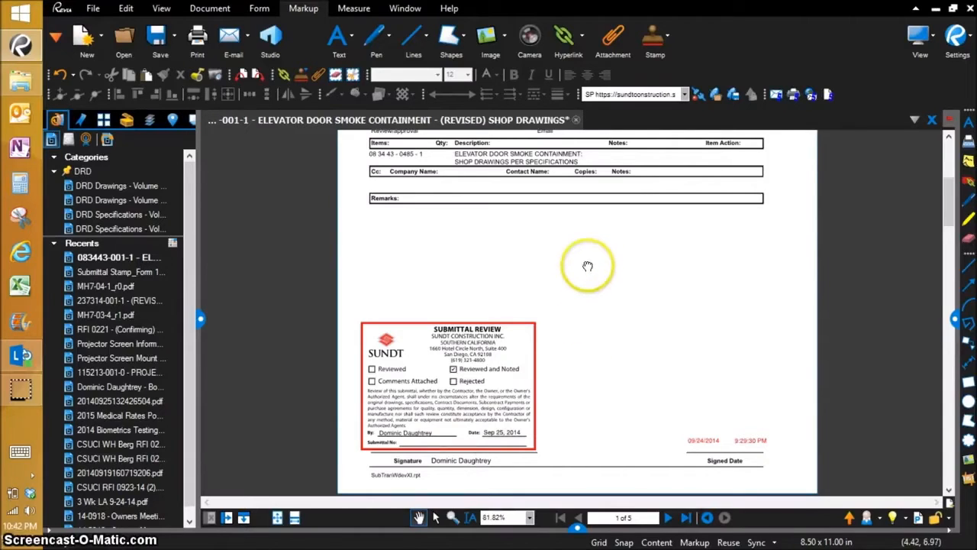
# Step: Open the Submittal Stamp_Form 1 stamp file for editing and select its company name field
pyautogui.click(667, 32)
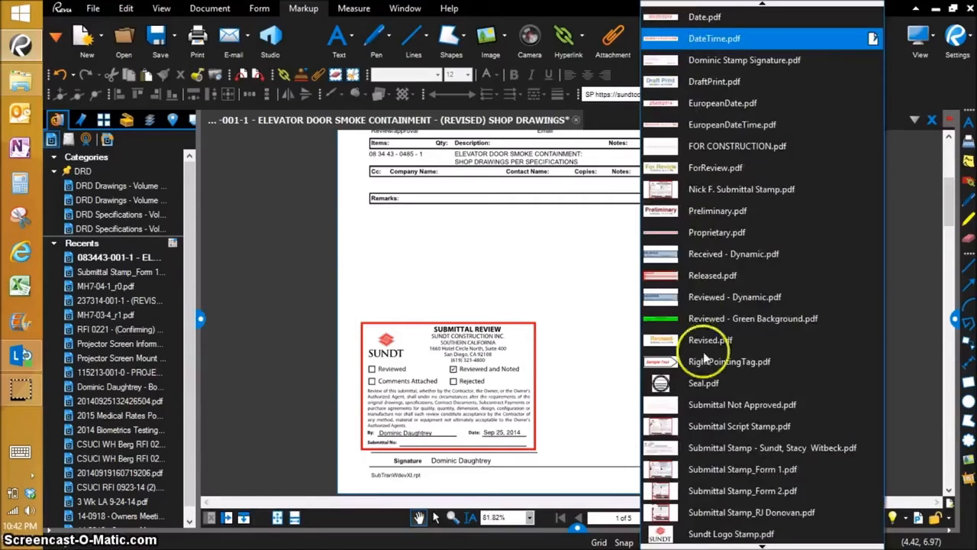
pyautogui.click(734, 470)
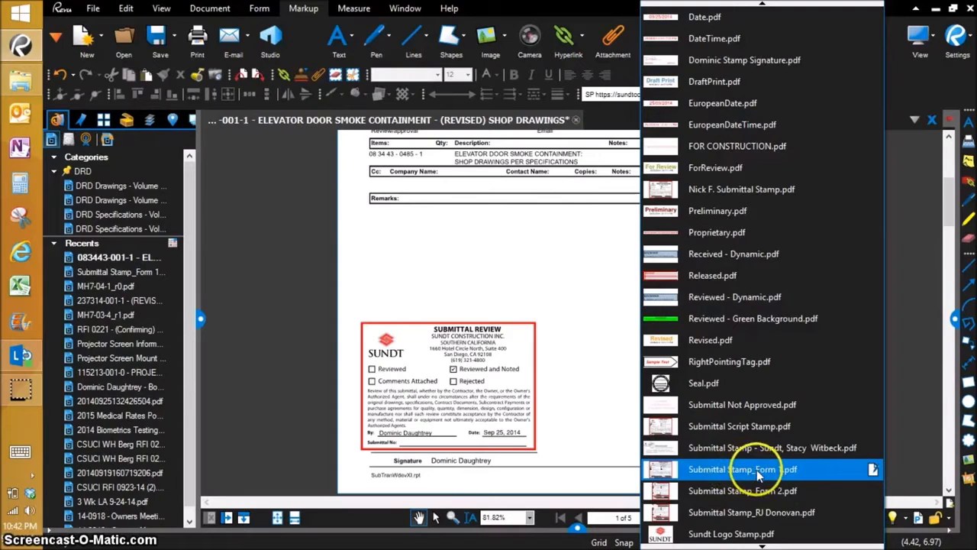
pyautogui.click(873, 470)
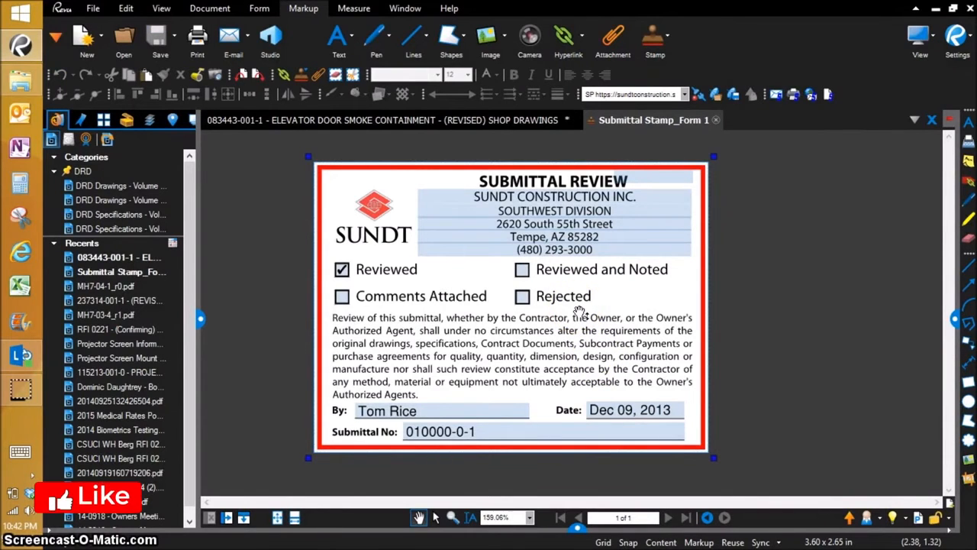
pyautogui.click(582, 223)
pyautogui.click(582, 196)
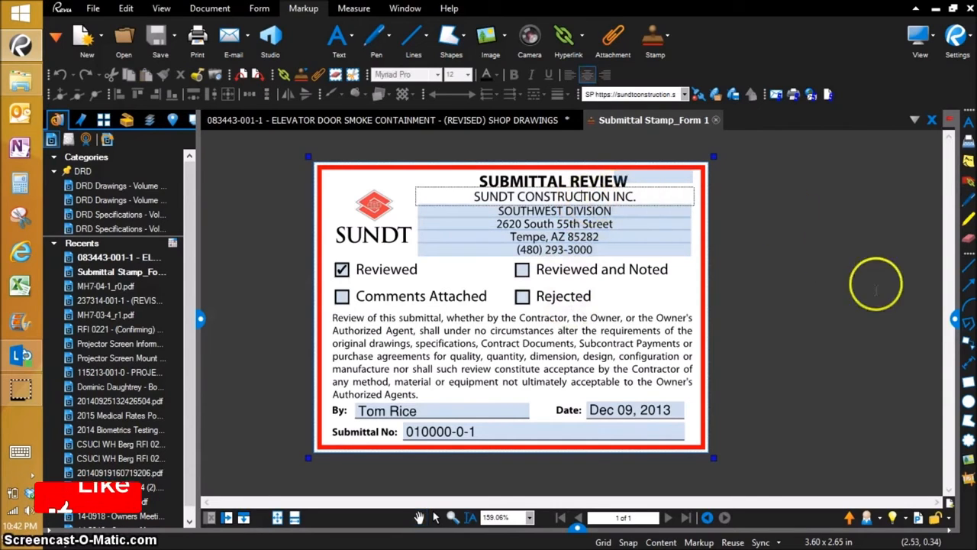
# Step: Show the list of form fields and delete every form field from the stamp template
pyautogui.click(953, 321)
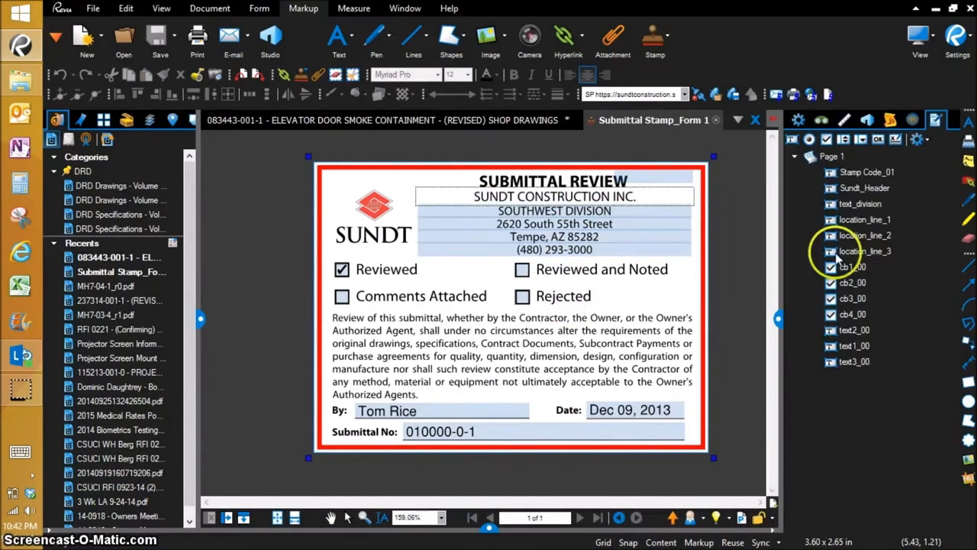
pyautogui.click(955, 122)
pyautogui.moveTo(938, 126)
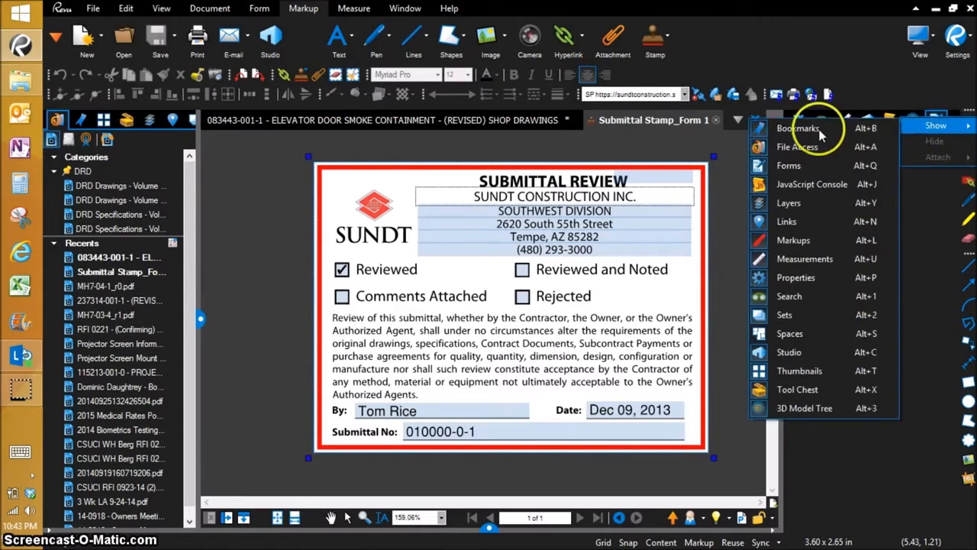
pyautogui.click(790, 165)
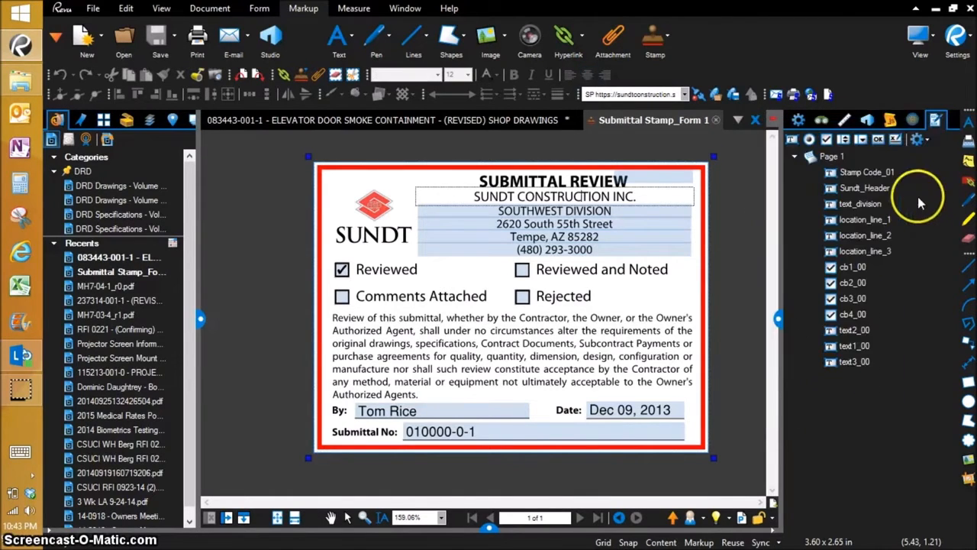
pyautogui.click(863, 174)
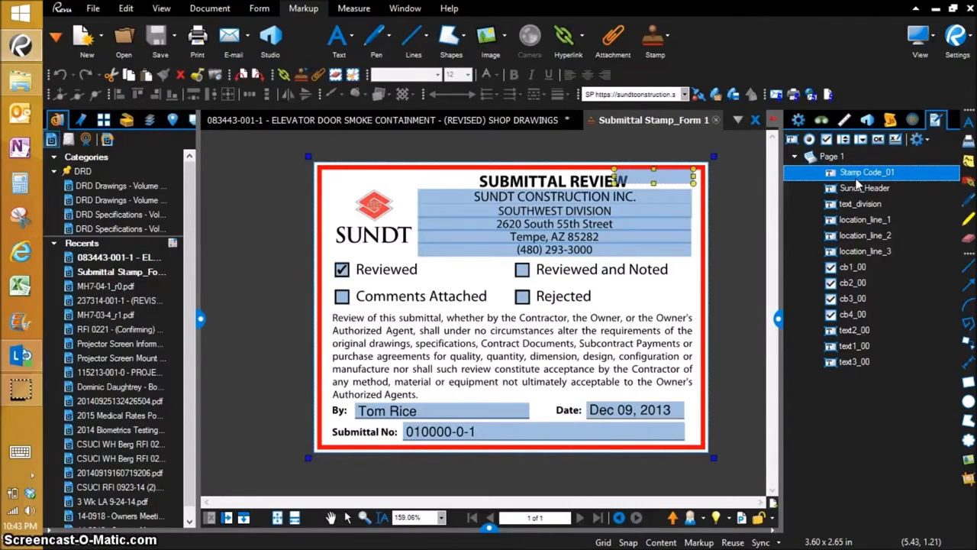
pyautogui.hotkey('ctrl', 'a')
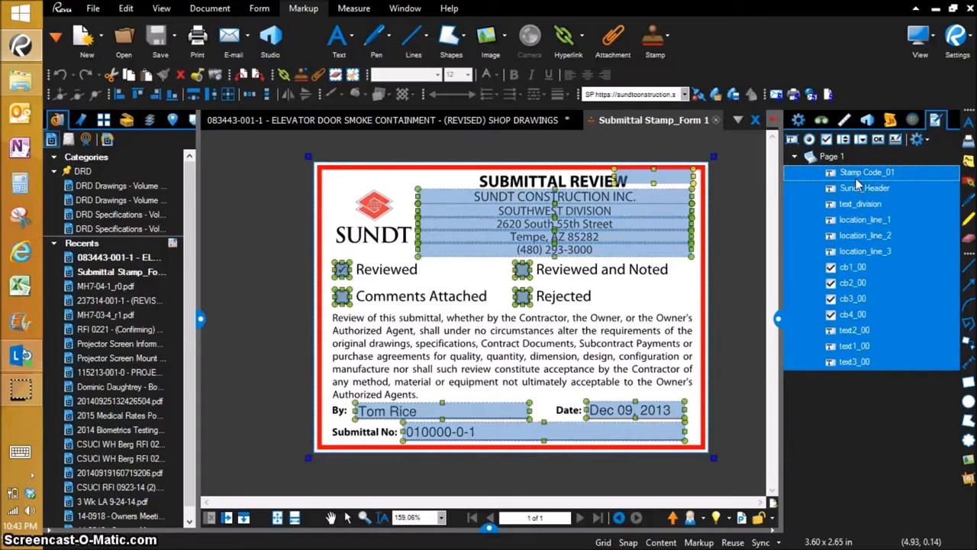
pyautogui.press('Delete')
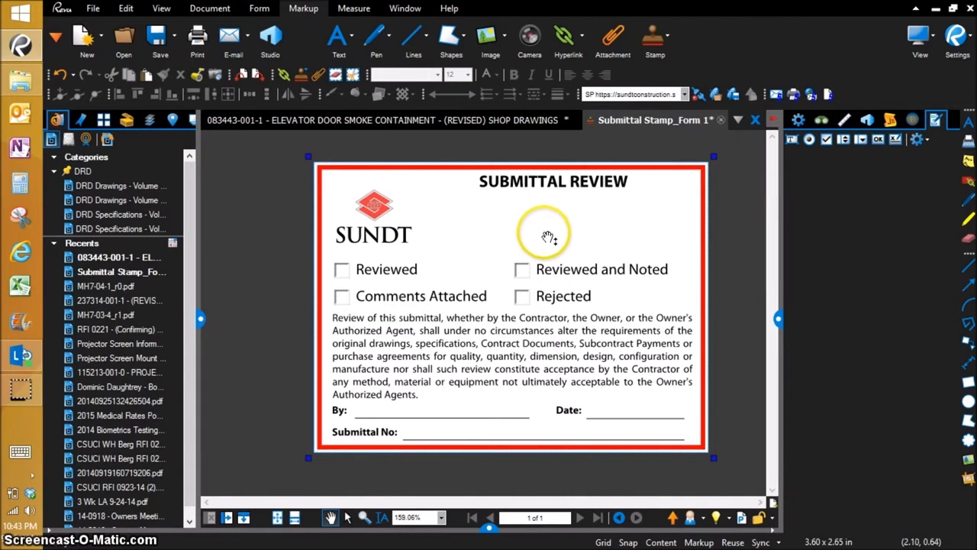
pyautogui.scroll(1, 543, 237)
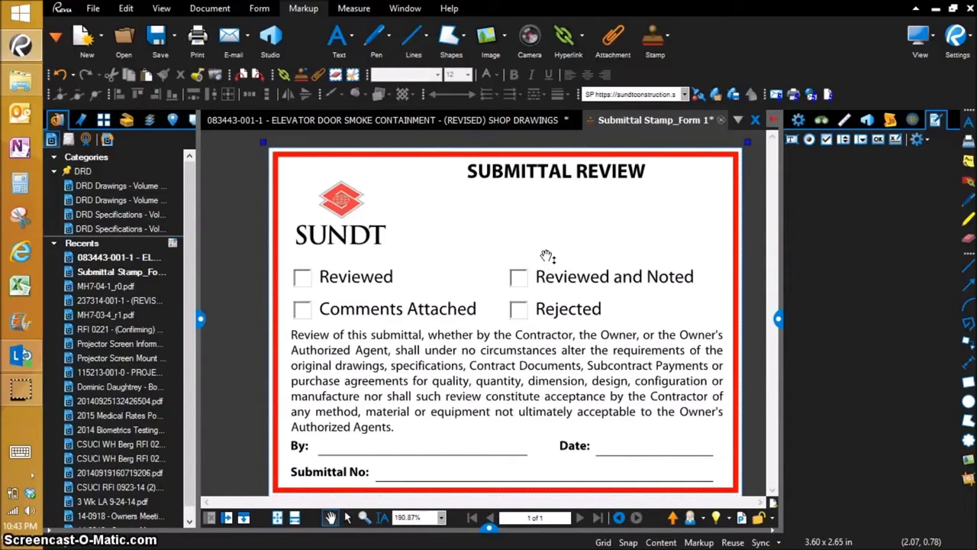
# Step: Flatten the submittal review stamp placed on the elevator door smoke containment shop drawings transmittal
pyautogui.click(467, 120)
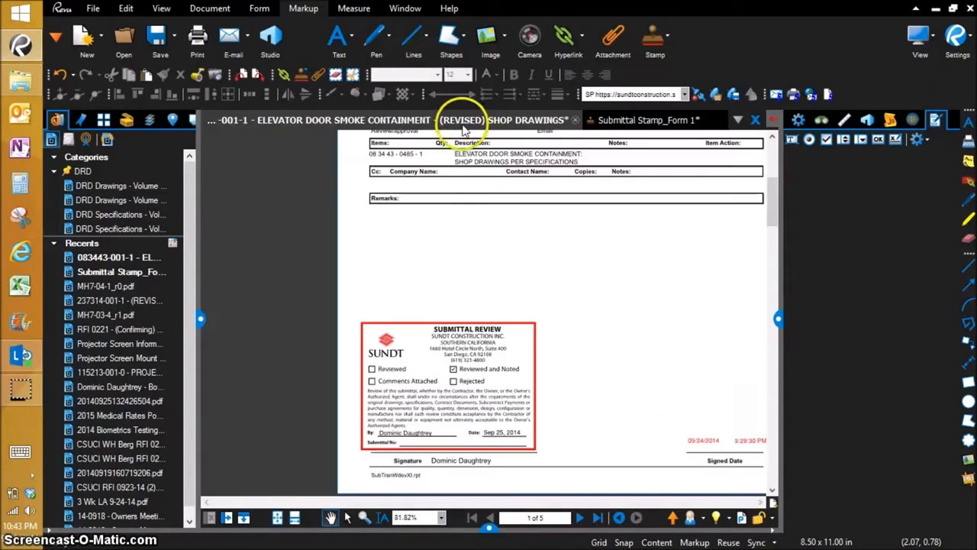
pyautogui.click(466, 358)
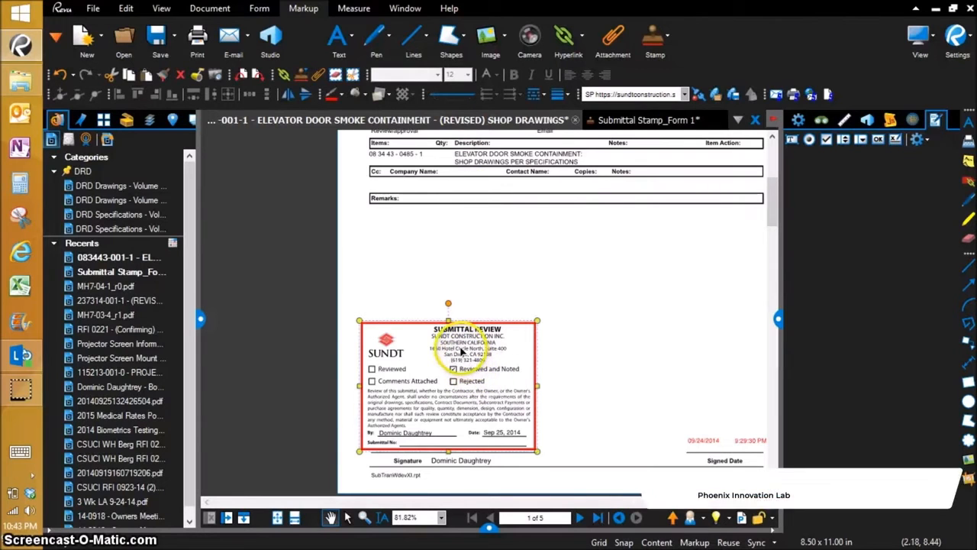
pyautogui.scroll(5, 460, 351)
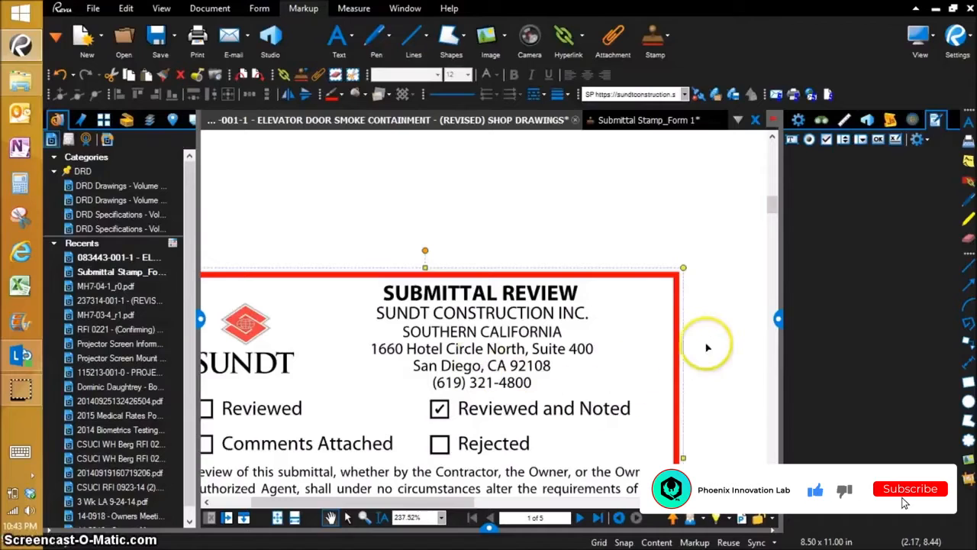
pyautogui.rightClick(449, 339)
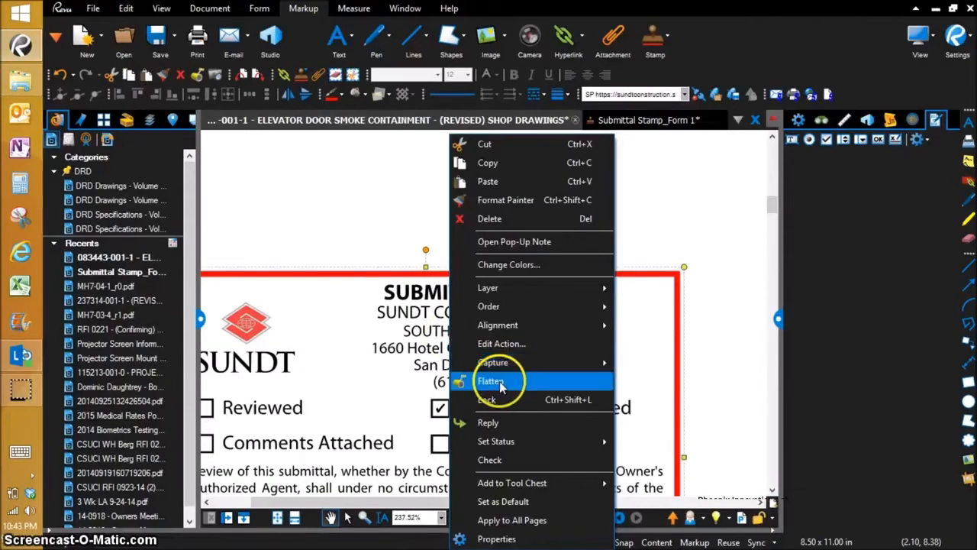
pyautogui.click(500, 385)
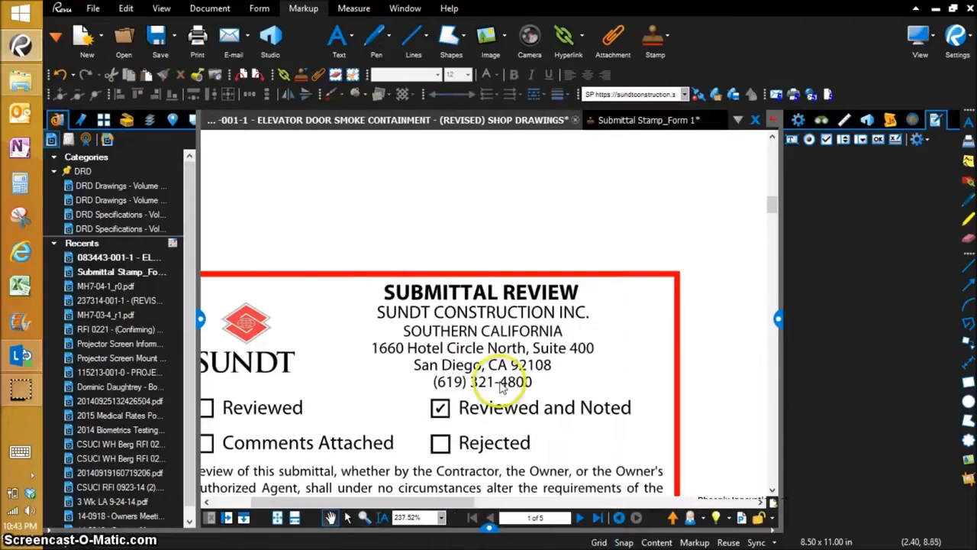
# Step: Copy the company name, division, address and phone lines from the flattened stamp's header
pyautogui.click(381, 518)
pyautogui.click(379, 312)
pyautogui.keyDown('shift'); pyautogui.click(537, 381); pyautogui.keyUp('shift')
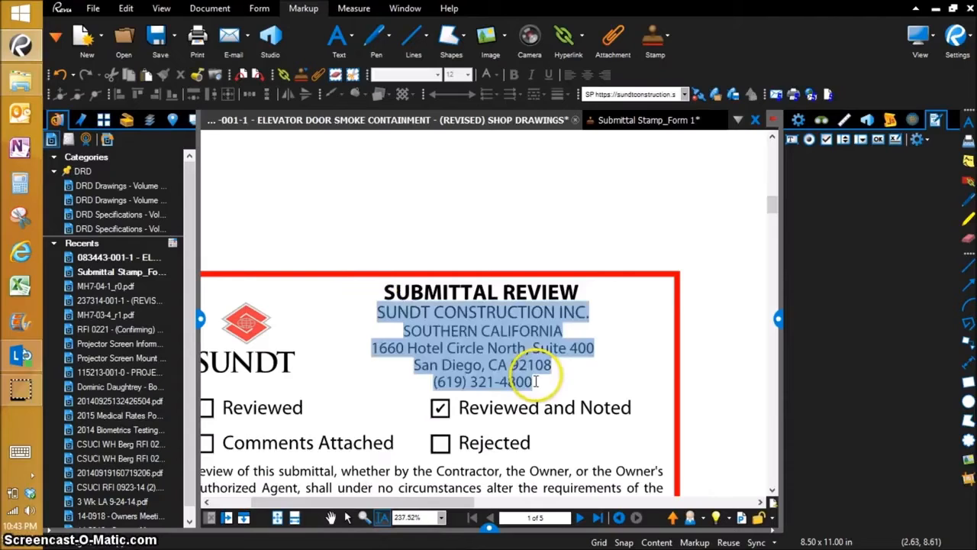
pyautogui.rightClick(473, 373)
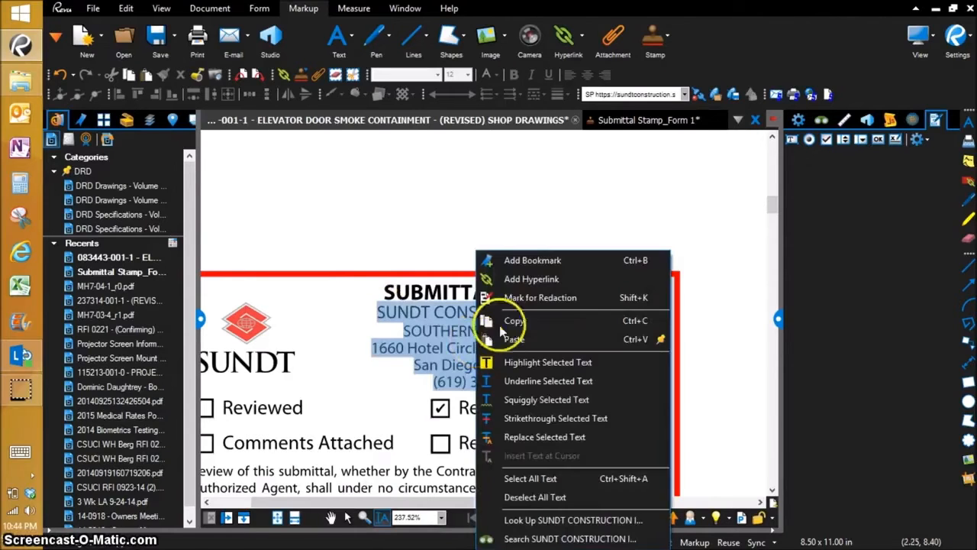
pyautogui.click(515, 320)
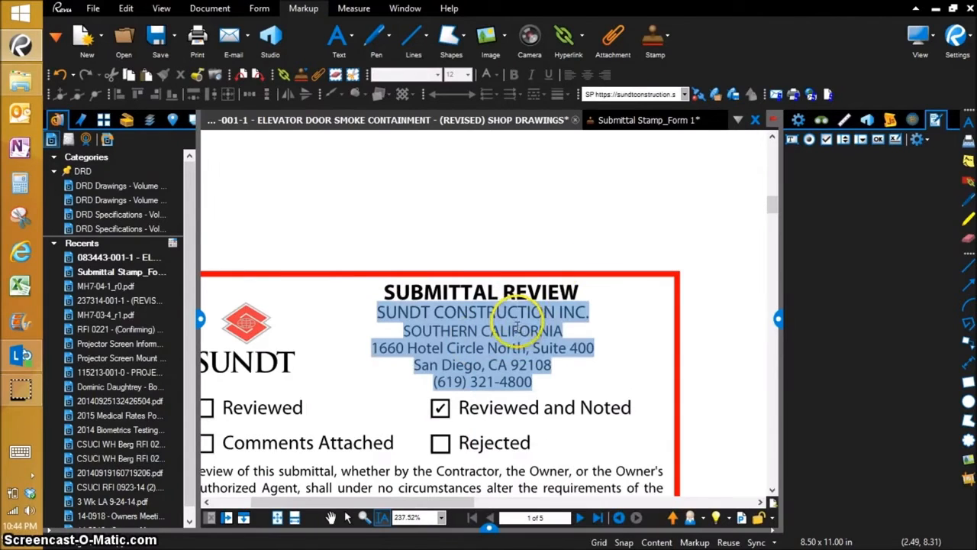
# Step: Paste the copied company details into the Submittal Stamp_Form 1 template and move the text box below the SUBMITTAL REVIEW title
pyautogui.click(656, 123)
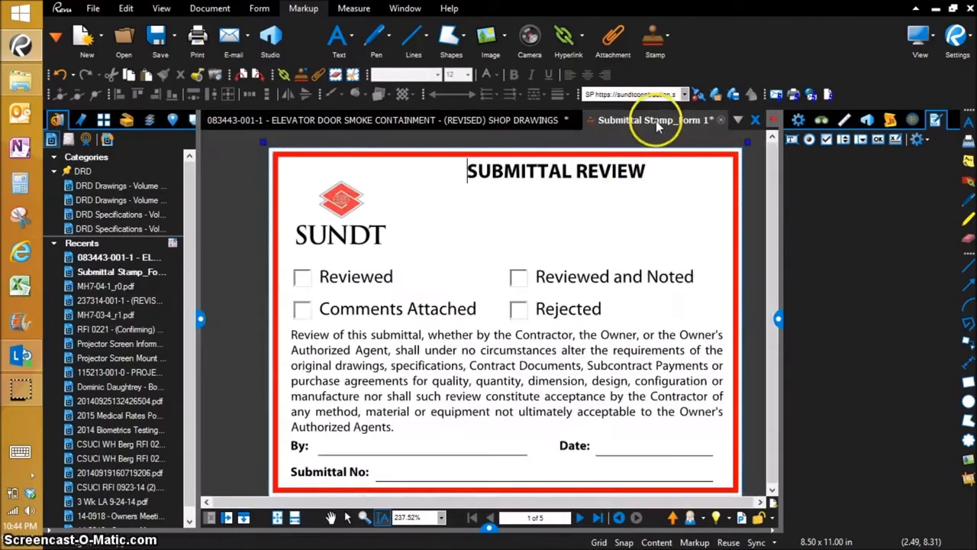
pyautogui.rightClick(414, 287)
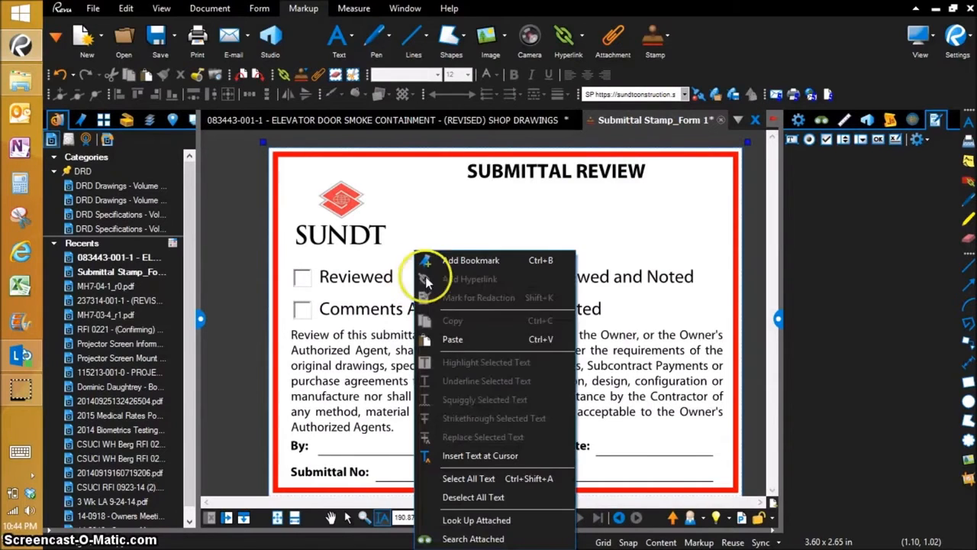
pyautogui.click(450, 339)
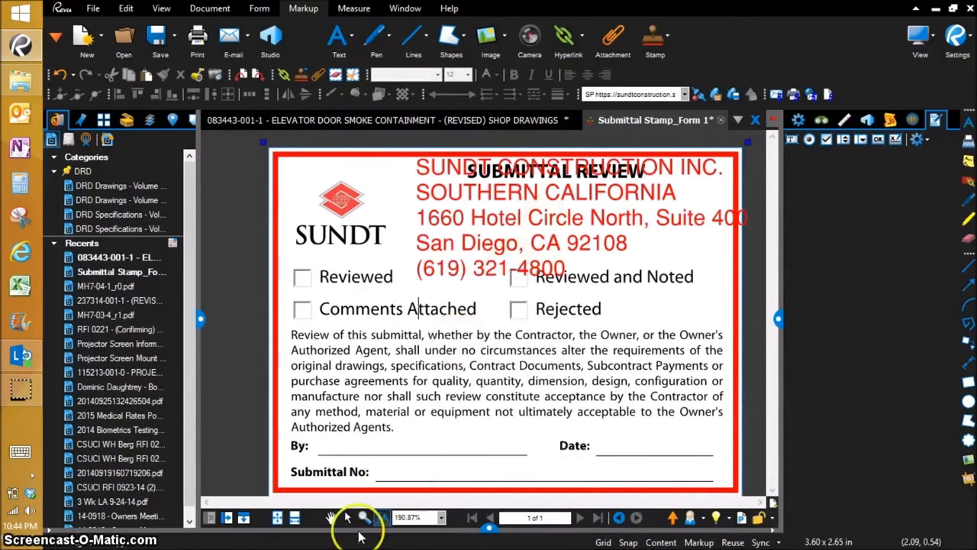
pyautogui.click(330, 518)
pyautogui.moveTo(535, 223); pyautogui.dragTo(491, 266)
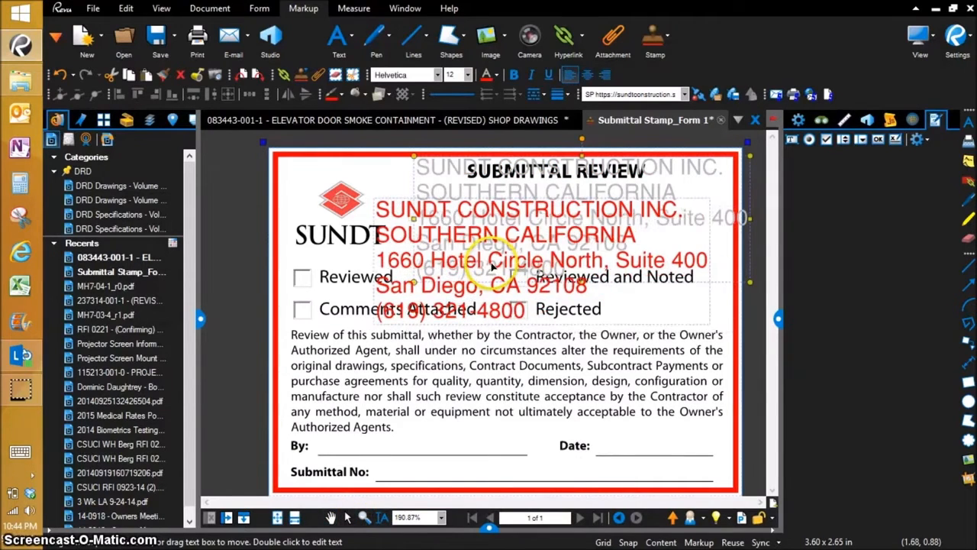
# Step: Center the pasted company details text and set its font size to 8
pyautogui.click(798, 121)
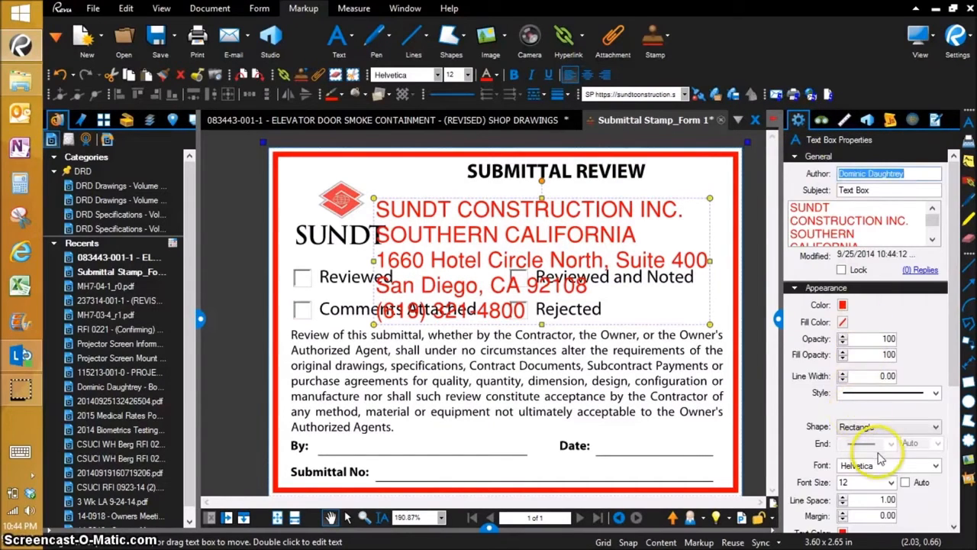
pyautogui.scroll(-3, 871, 449)
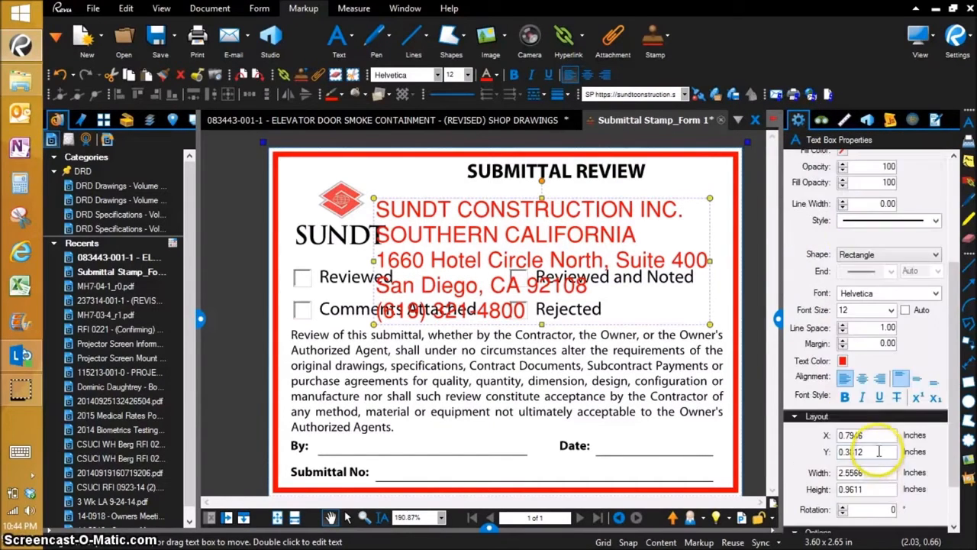
pyautogui.click(862, 381)
pyautogui.click(876, 384)
pyautogui.click(891, 310)
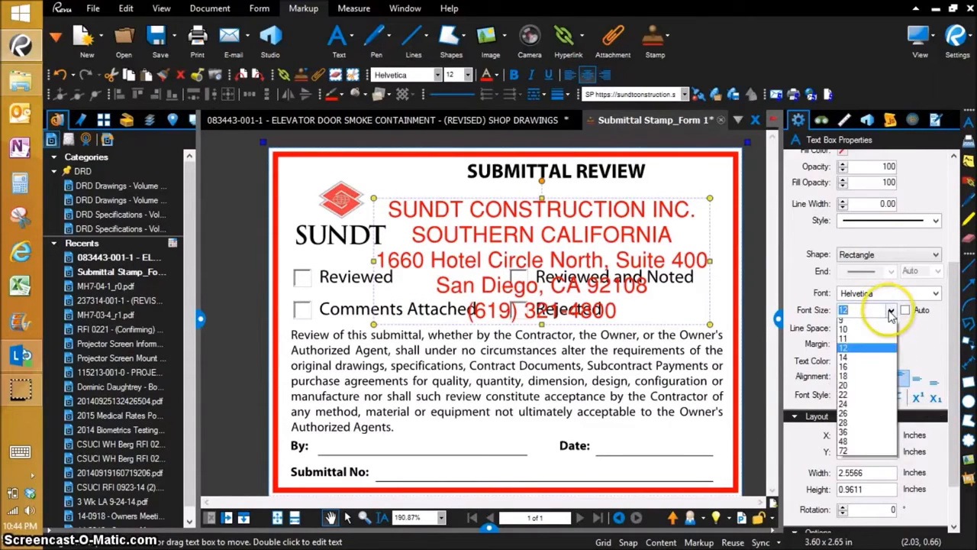
pyautogui.click(849, 379)
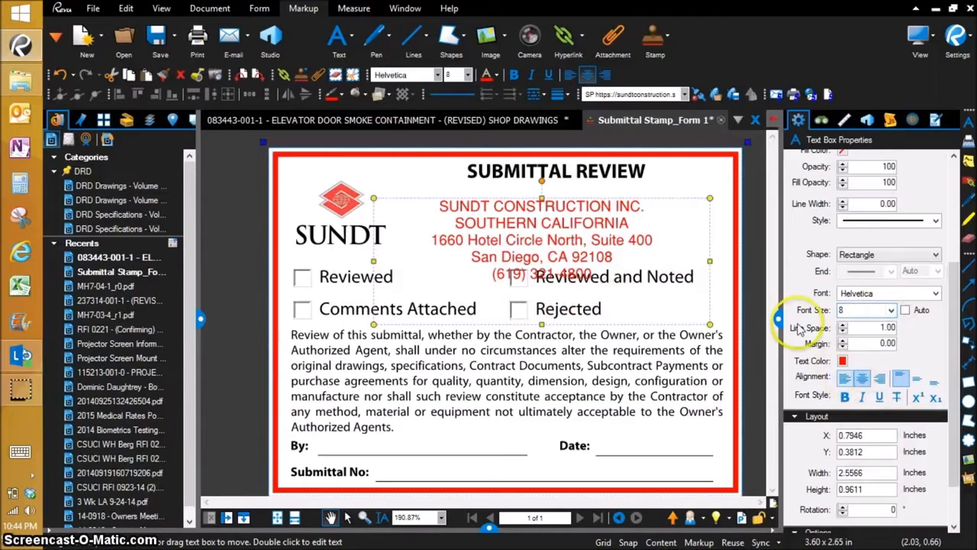
# Step: Move the company details text box up directly beneath the SUBMITTAL REVIEW title and change its text color to black
pyautogui.moveTo(556, 238); pyautogui.dragTo(573, 219)
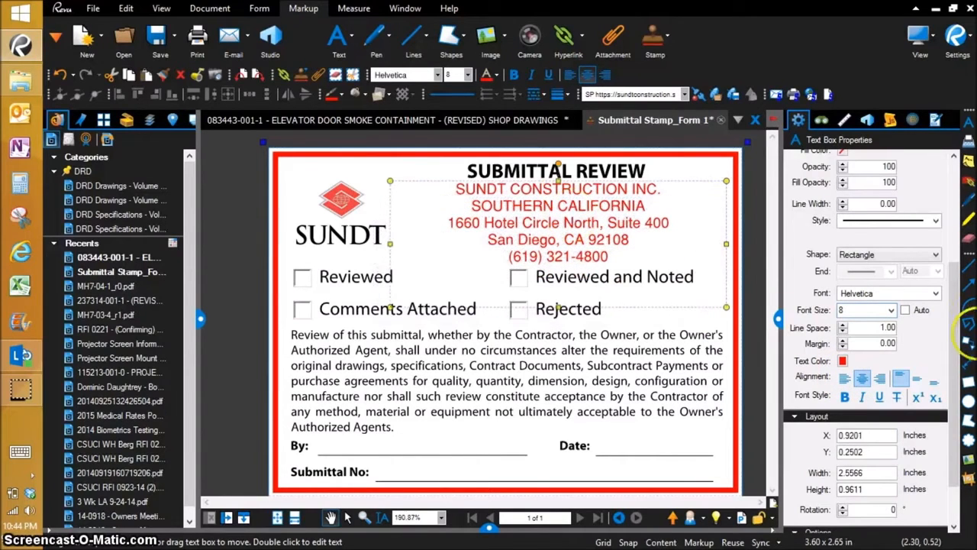
pyautogui.click(842, 361)
pyautogui.click(849, 381)
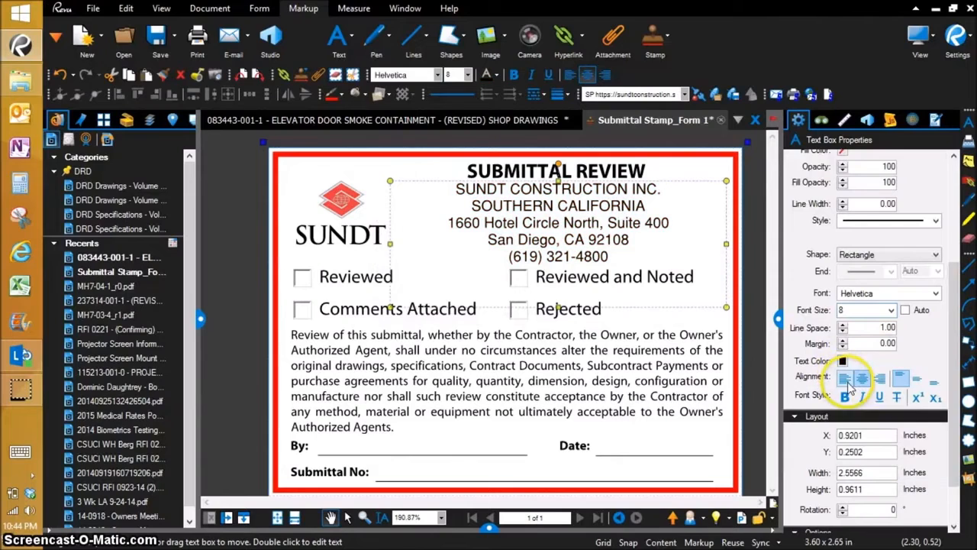
# Step: Shorten the company details text box to about 0.68 inches high, nudge it up slightly, and flatten it into the stamp
pyautogui.moveTo(558, 309); pyautogui.dragTo(559, 272)
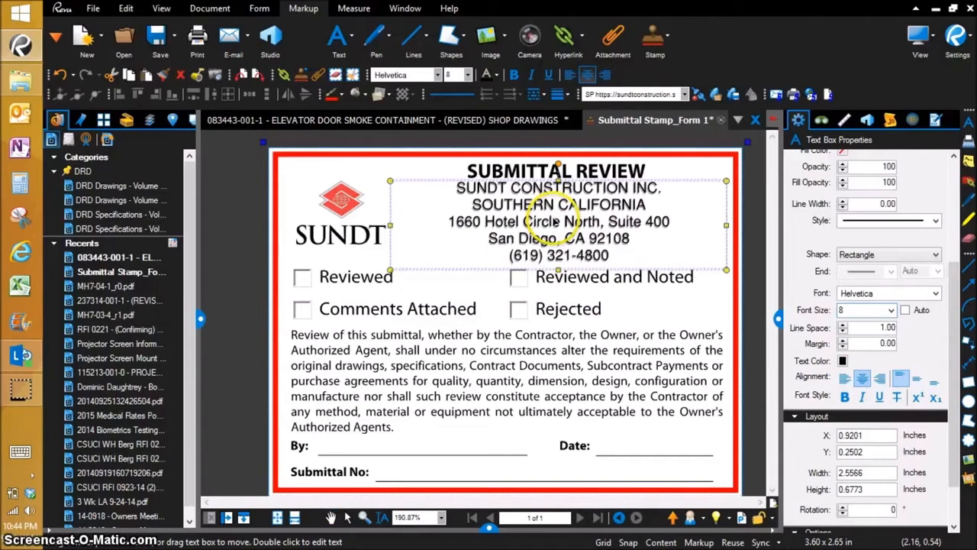
pyautogui.moveTo(555, 221); pyautogui.dragTo(557, 219)
pyautogui.rightClick(556, 200)
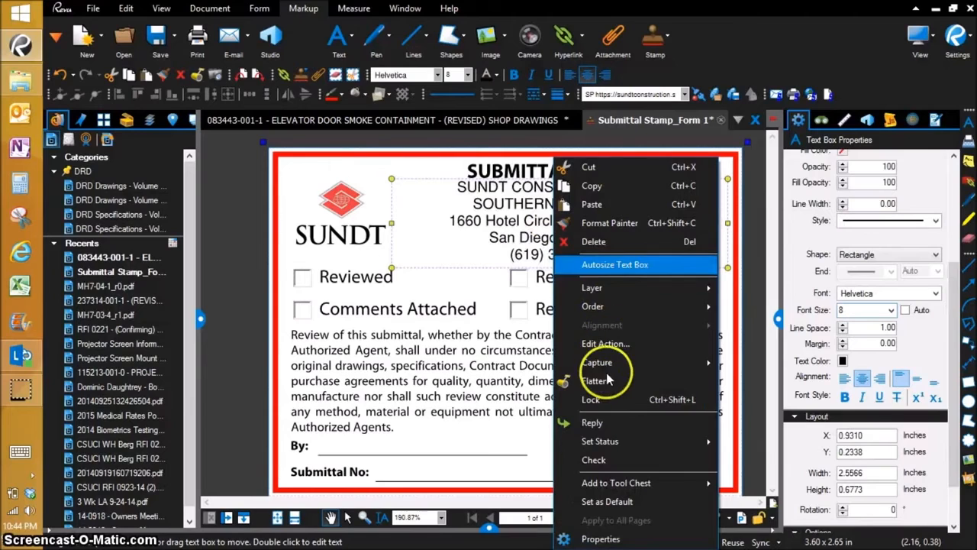
pyautogui.click(595, 381)
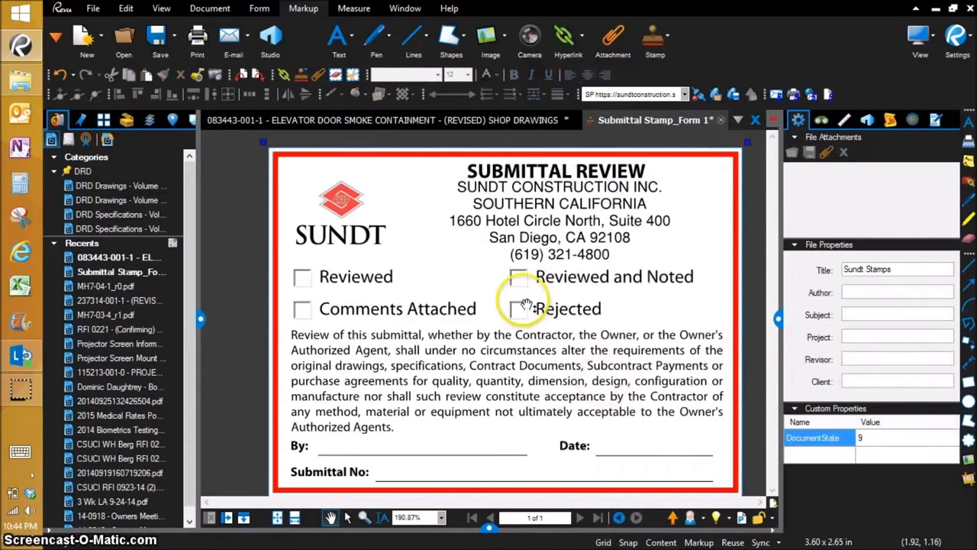
# Step: Show the Tool Chest and expand its Basic Stamps tool set
pyautogui.moveTo(523, 300); pyautogui.dragTo(517, 296)
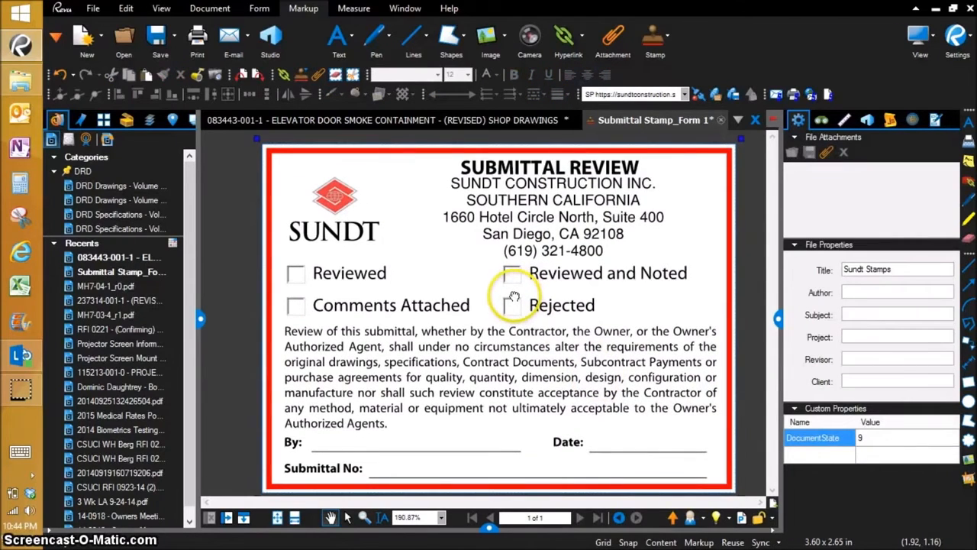
pyautogui.moveTo(198, 262); pyautogui.dragTo(222, 262)
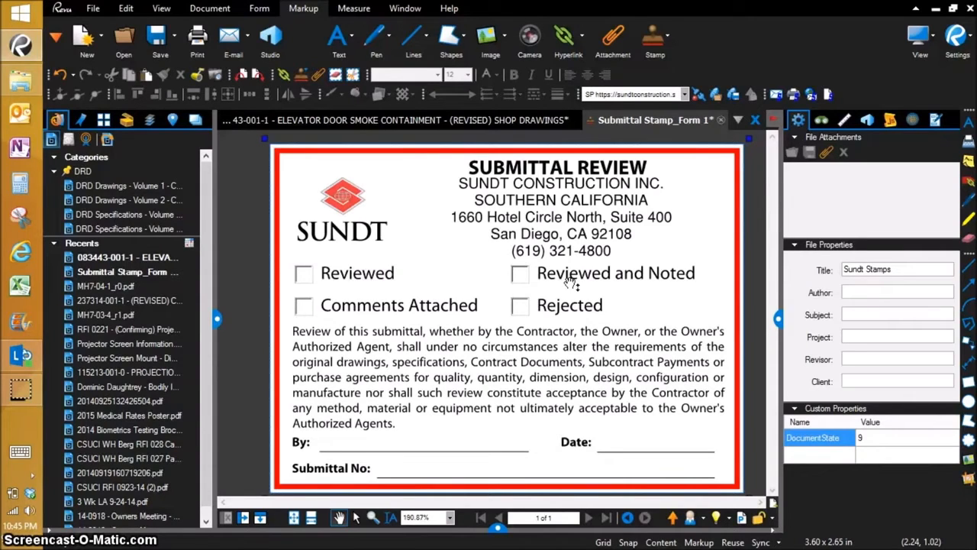
pyautogui.click(128, 121)
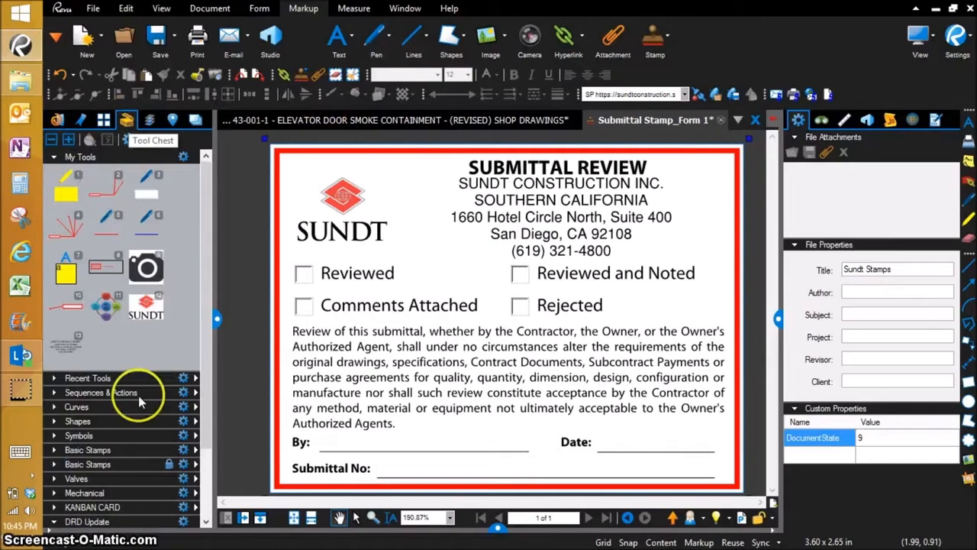
pyautogui.click(53, 422)
pyautogui.scroll(-5, 80, 423)
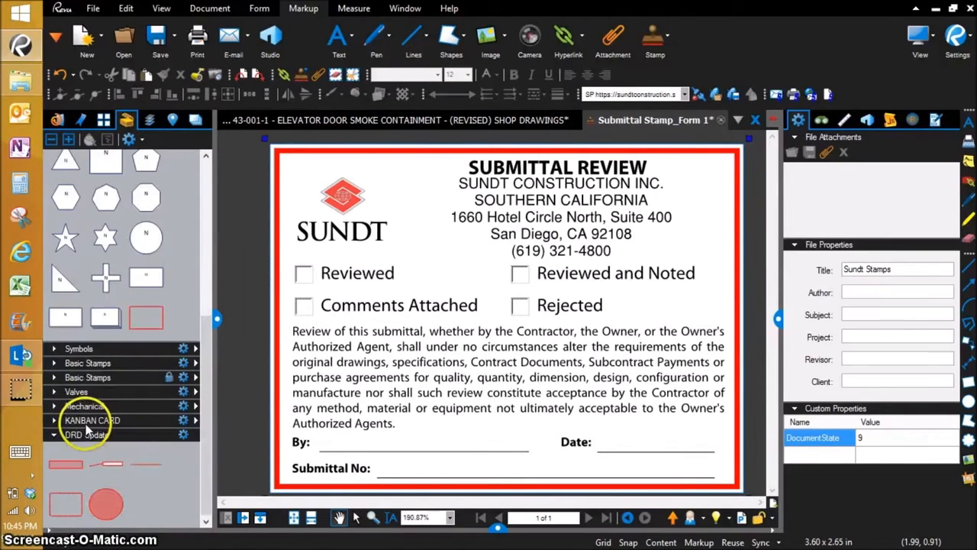
pyautogui.click(55, 351)
pyautogui.scroll(-8, 71, 352)
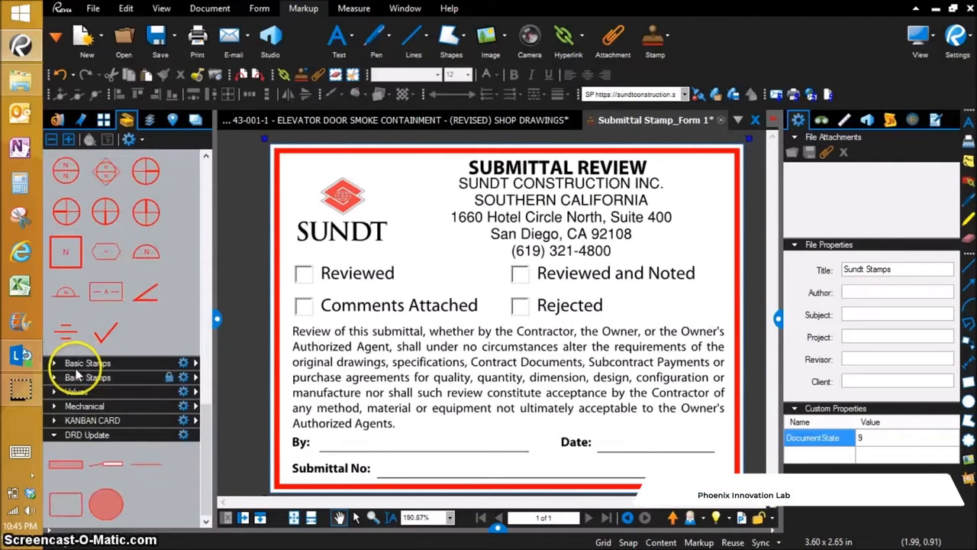
pyautogui.click(58, 362)
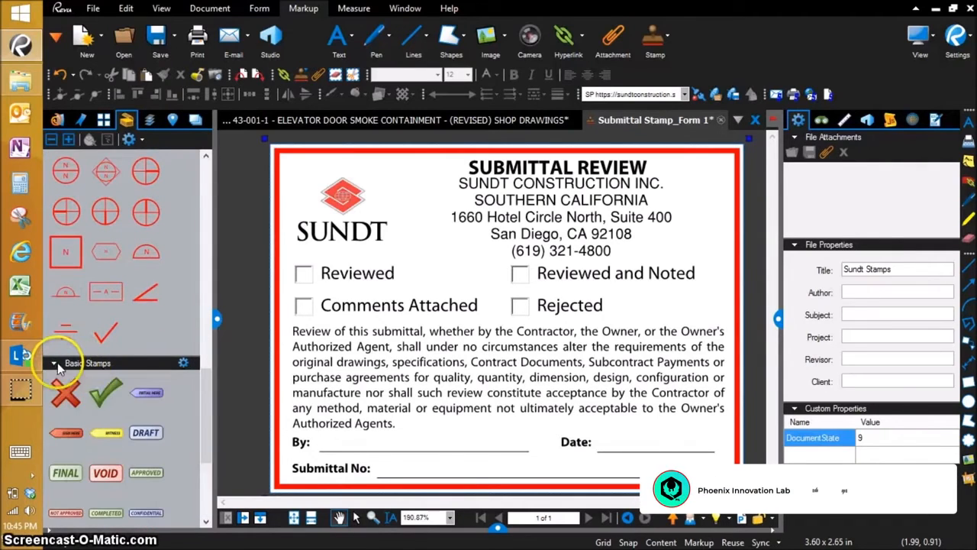
# Step: Place the green checkmark stamp in the Reviewed and Noted checkbox and flatten it
pyautogui.click(105, 394)
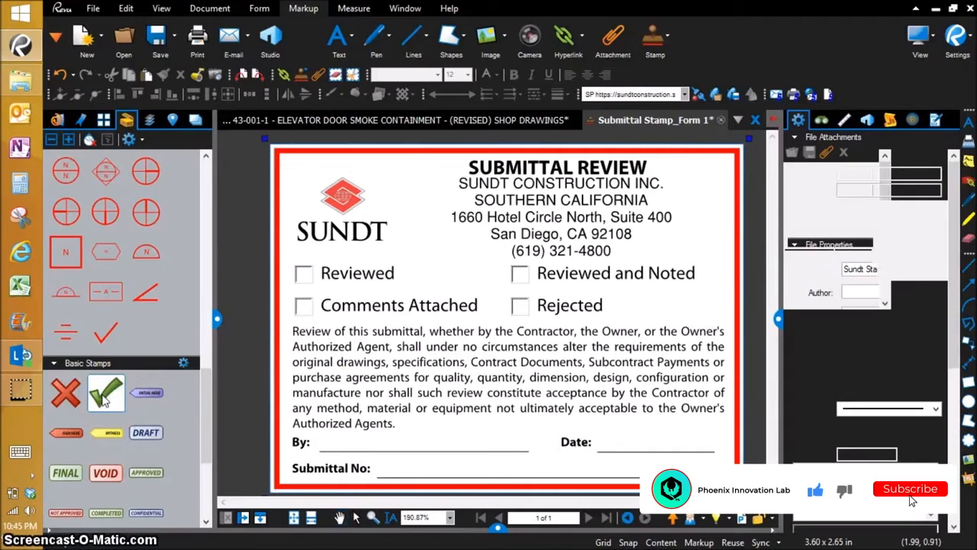
pyautogui.click(513, 280)
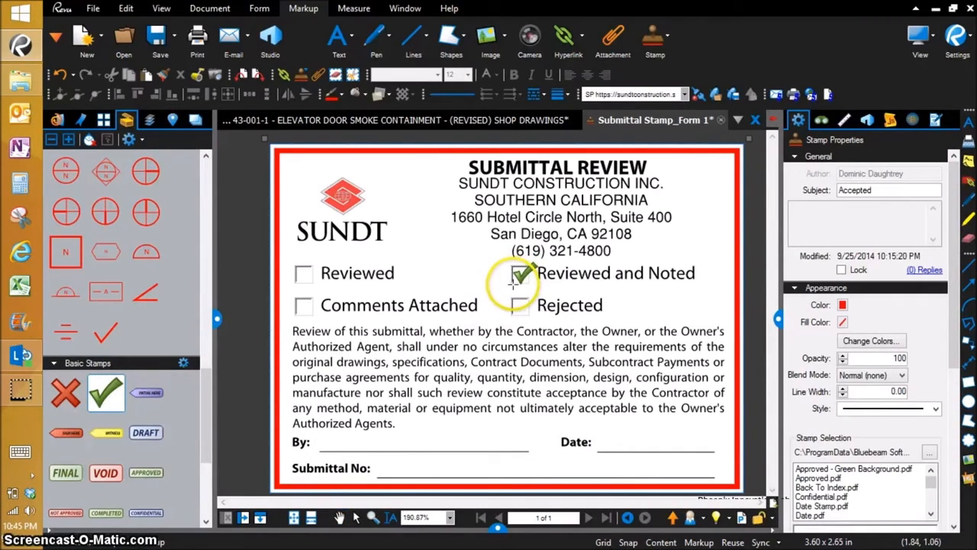
pyautogui.click(599, 312)
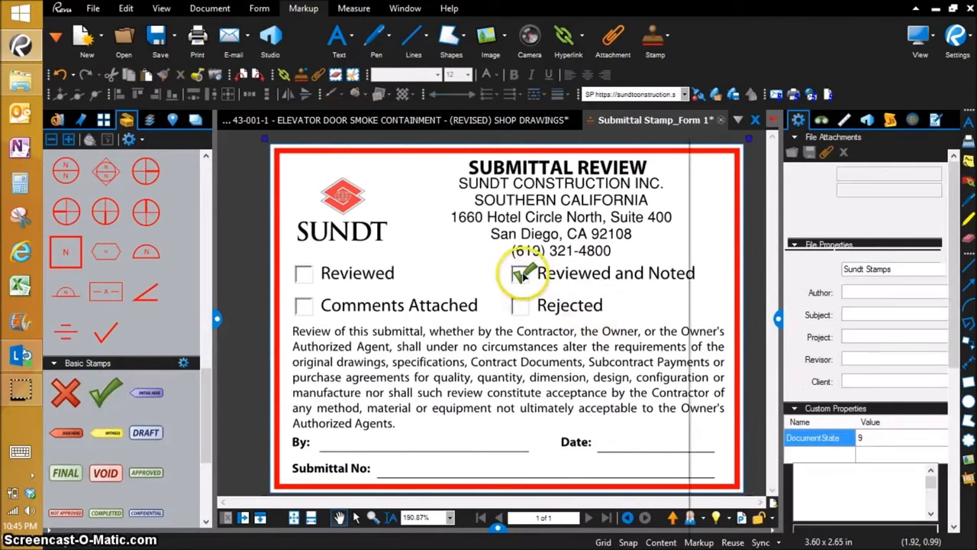
pyautogui.rightClick(521, 276)
pyautogui.click(540, 395)
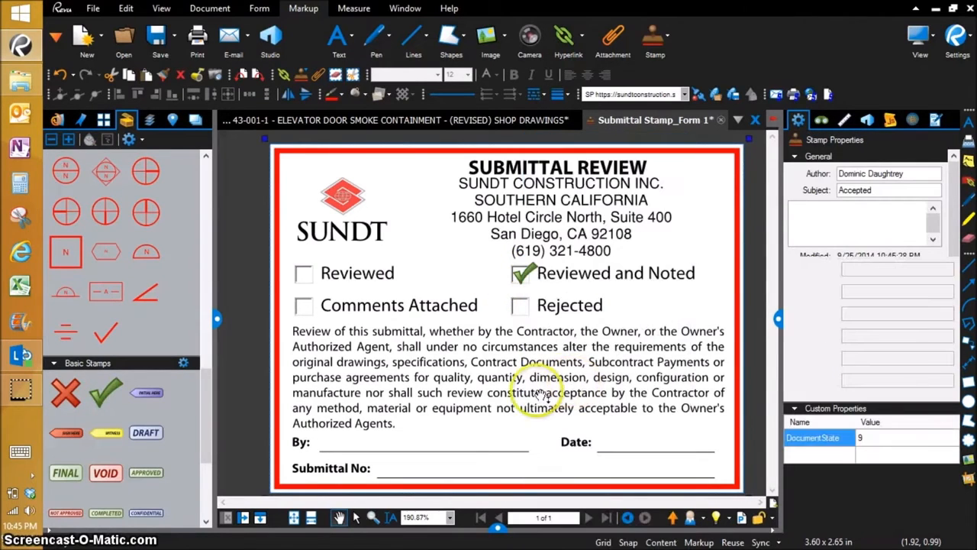
# Step: Add a text box about 1.70 inches wide on the By line containing the dynamic User field, with font size 10
pyautogui.scroll(-1, 429, 405)
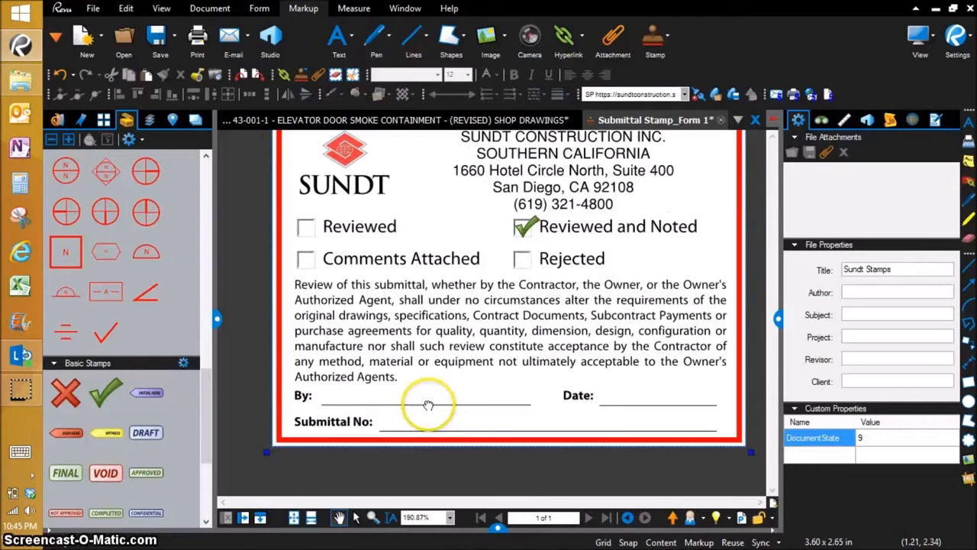
pyautogui.moveTo(414, 421); pyautogui.dragTo(416, 433)
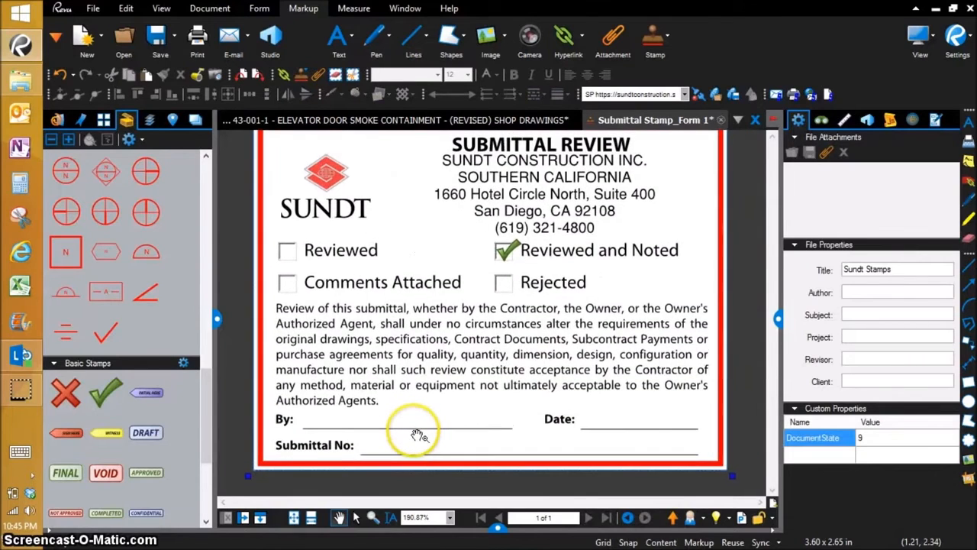
pyautogui.scroll(1, 417, 434)
pyautogui.scroll(-1, 513, 419)
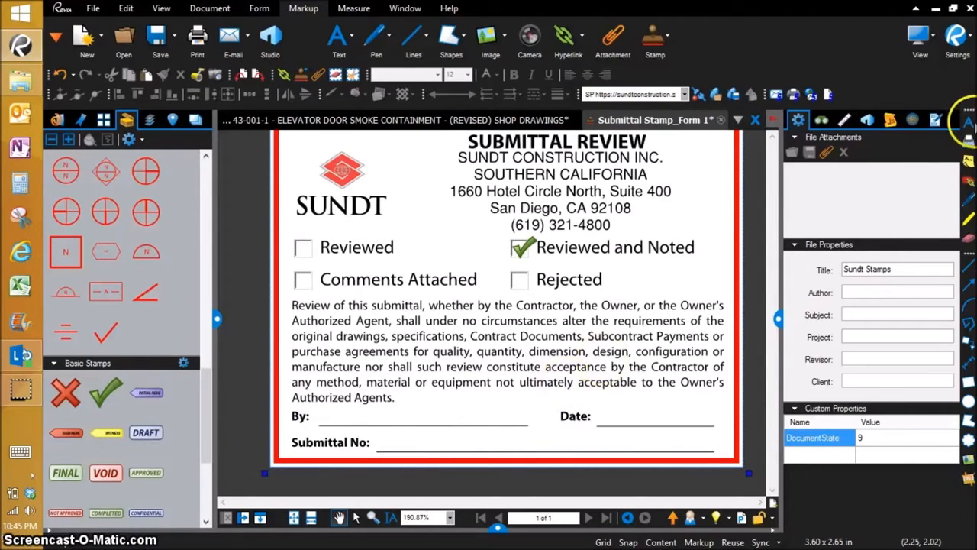
pyautogui.click(969, 124)
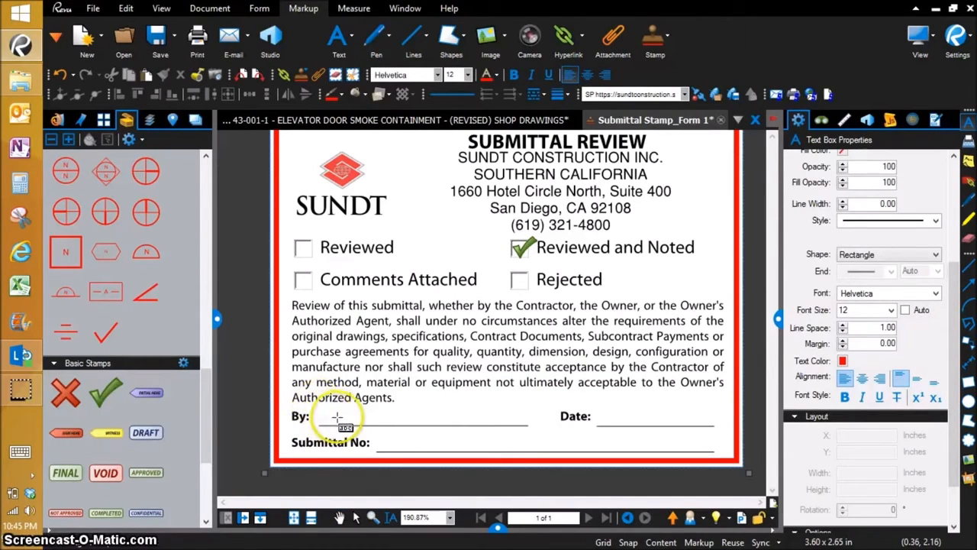
pyautogui.moveTo(511, 419); pyautogui.dragTo(542, 420)
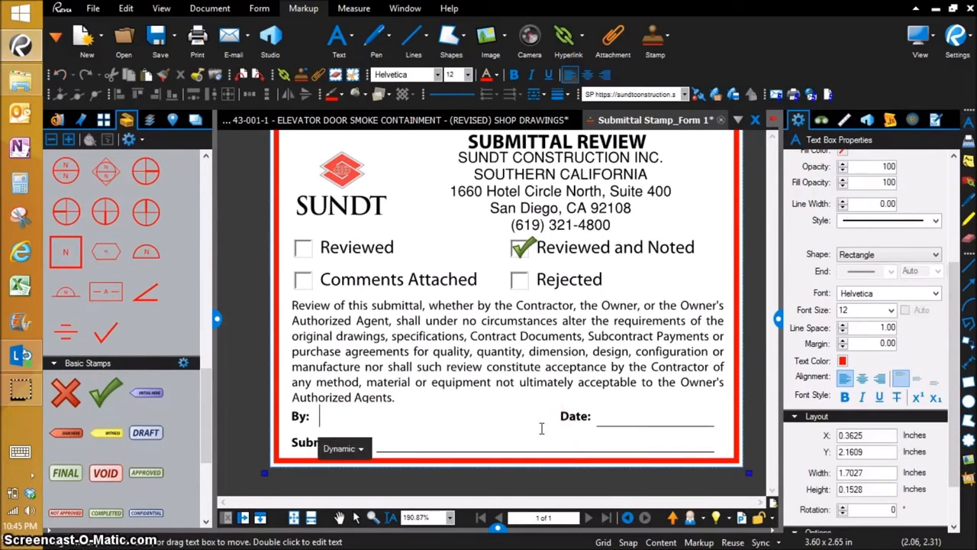
pyautogui.click(362, 449)
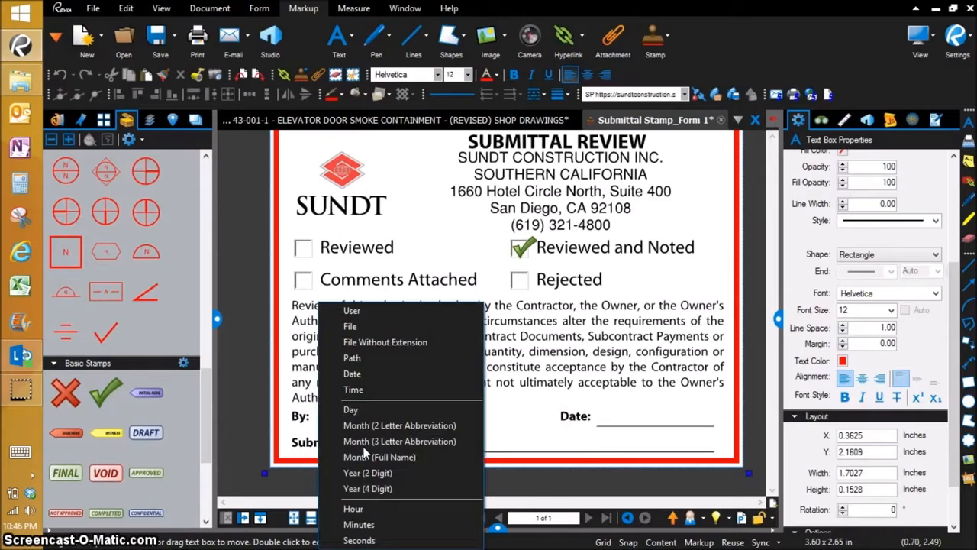
pyautogui.click(354, 311)
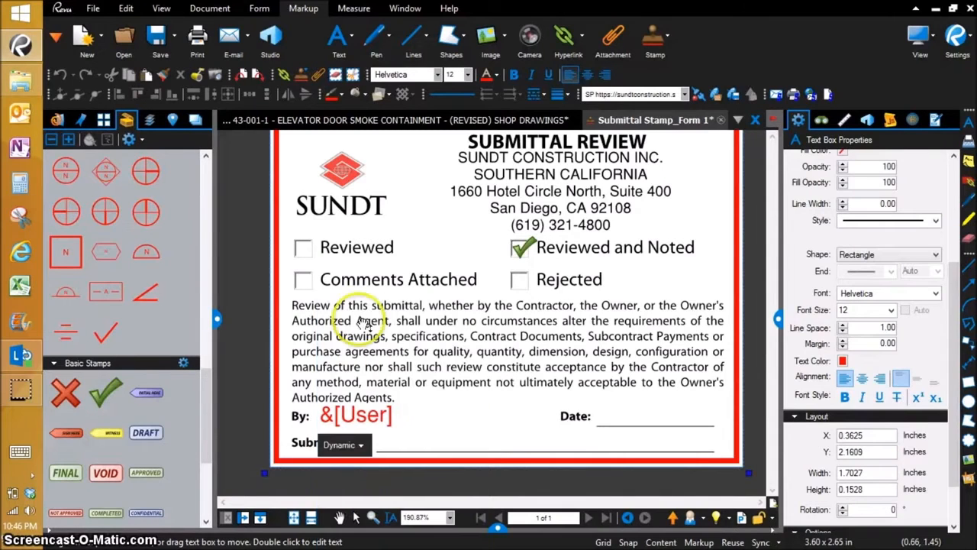
pyautogui.click(618, 413)
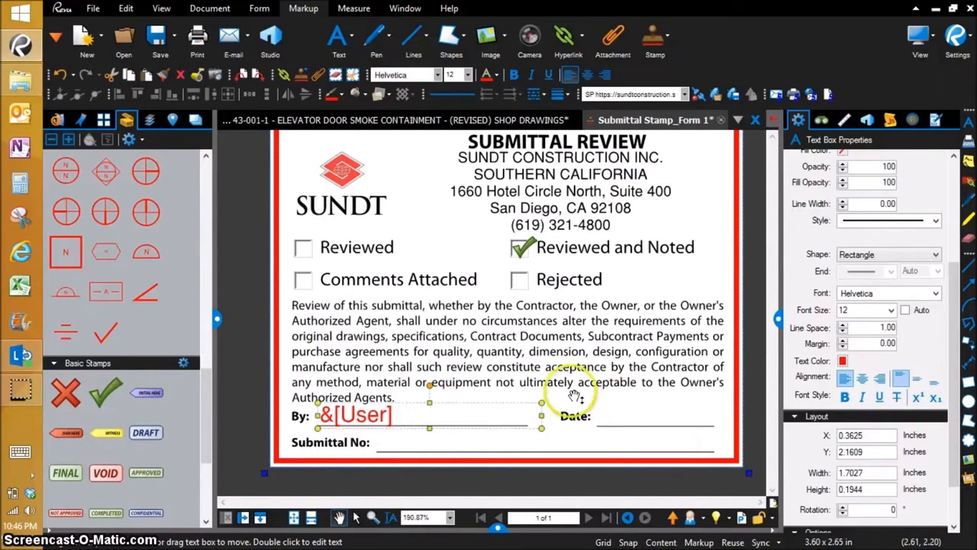
pyautogui.click(891, 313)
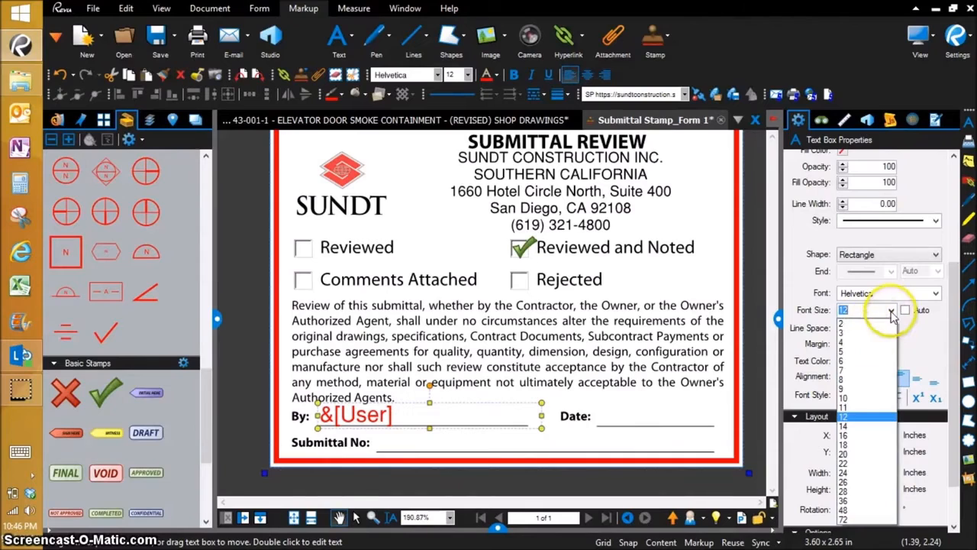
pyautogui.click(846, 398)
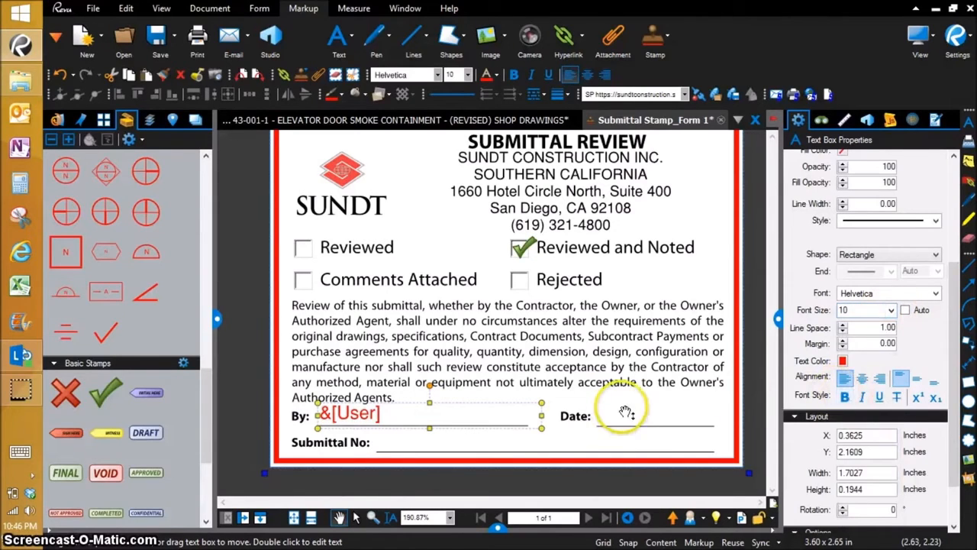
# Step: Add a text box about 0.92 inches wide on the Date line containing the dynamic Date field, with font size 10
pyautogui.click(968, 124)
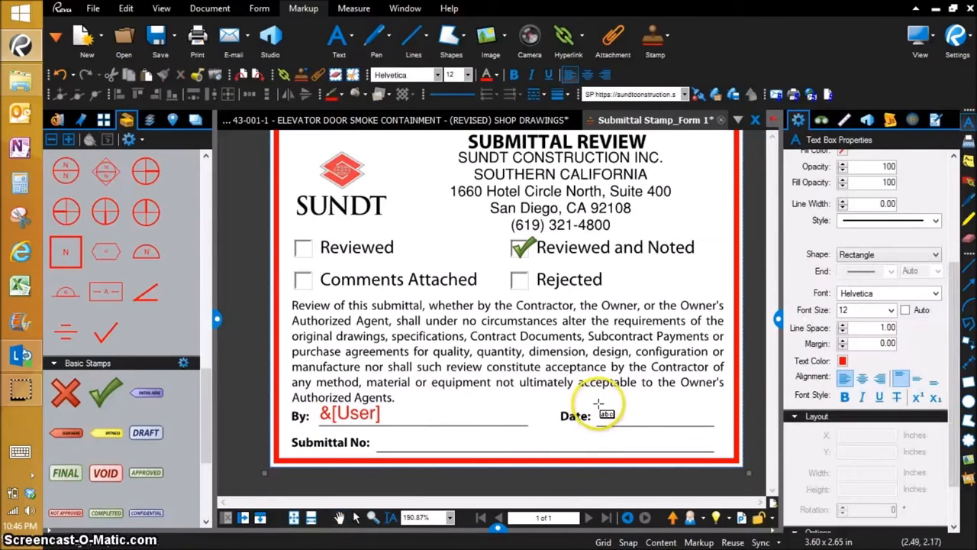
pyautogui.moveTo(600, 403); pyautogui.dragTo(722, 423)
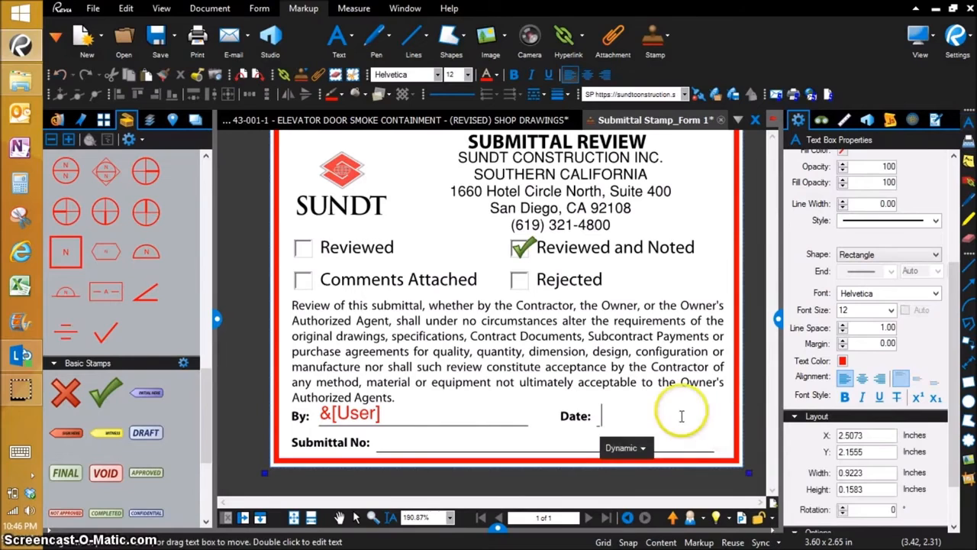
pyautogui.click(633, 449)
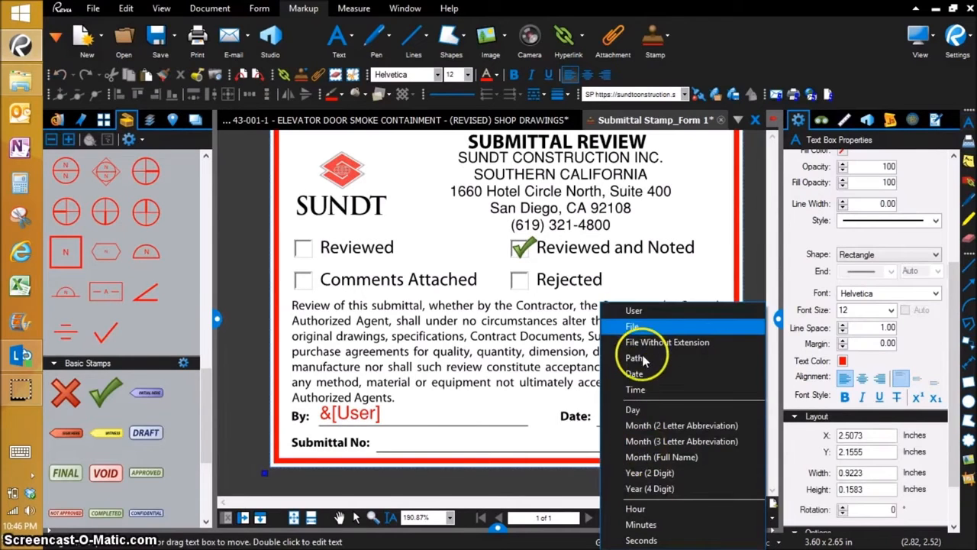
pyautogui.click(775, 370)
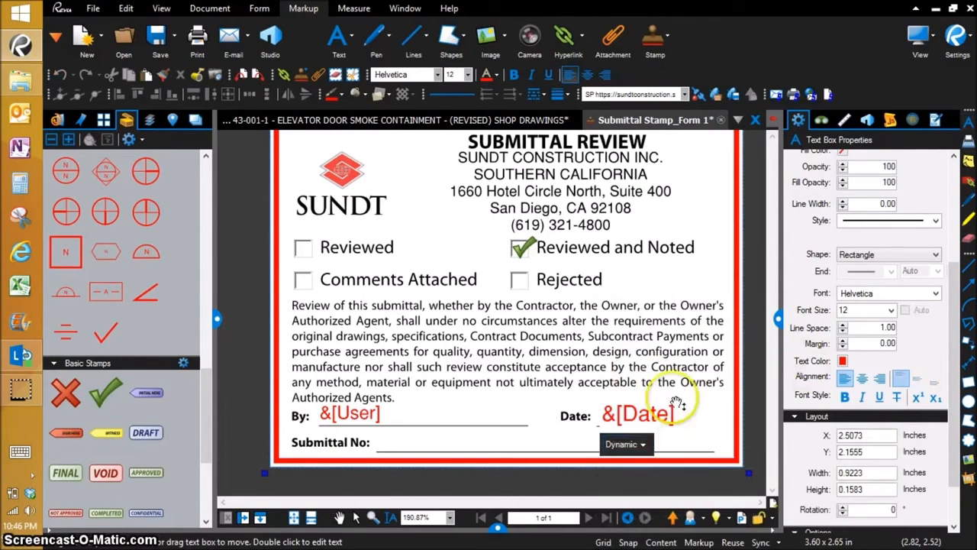
pyautogui.click(888, 310)
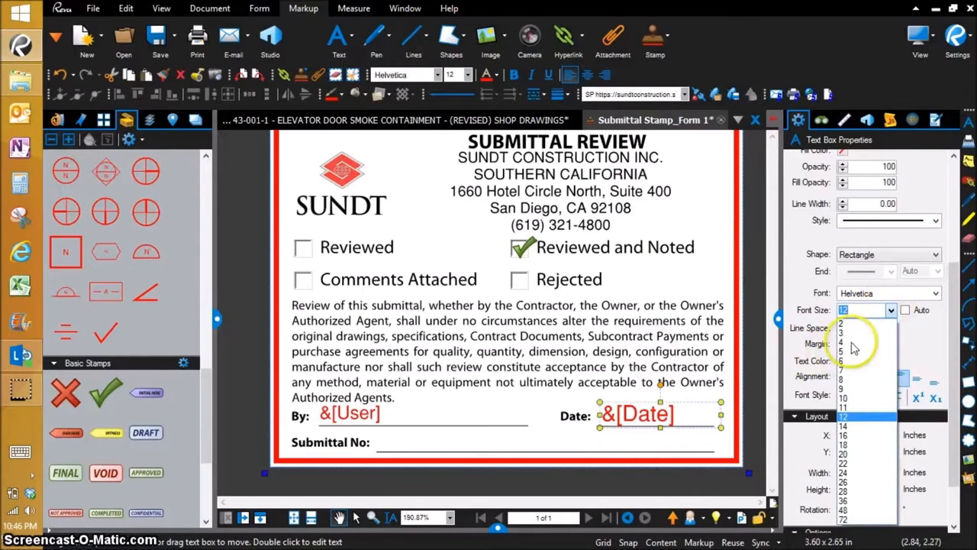
pyautogui.click(846, 398)
pyautogui.click(405, 448)
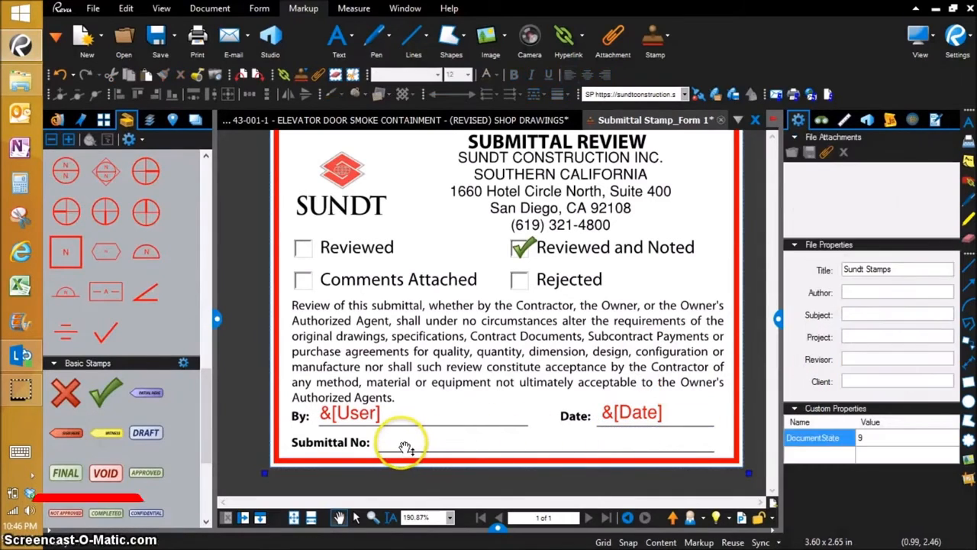
# Step: Add a text box about 2.63 inches wide on the Submittal No line containing the dynamic File Without Extension field
pyautogui.moveTo(404, 455); pyautogui.dragTo(408, 465)
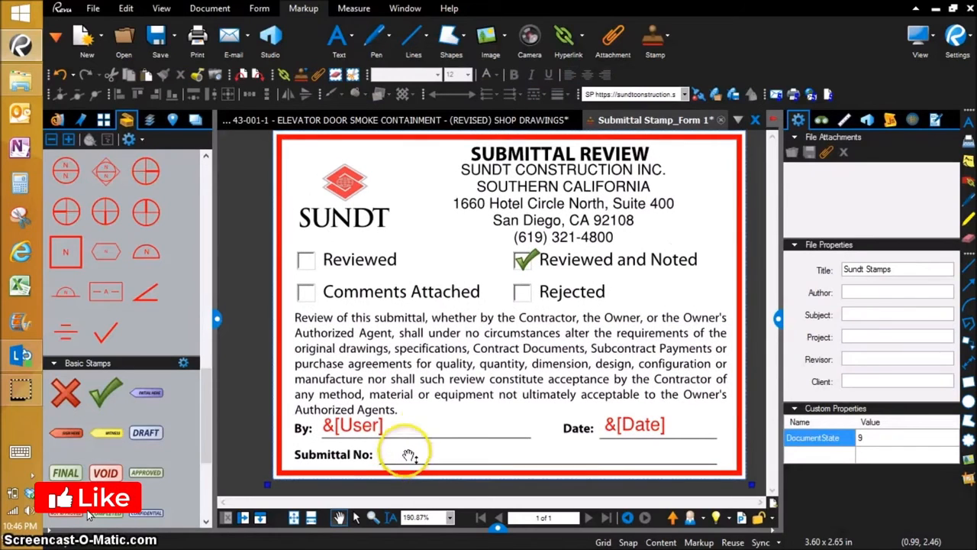
pyautogui.click(968, 123)
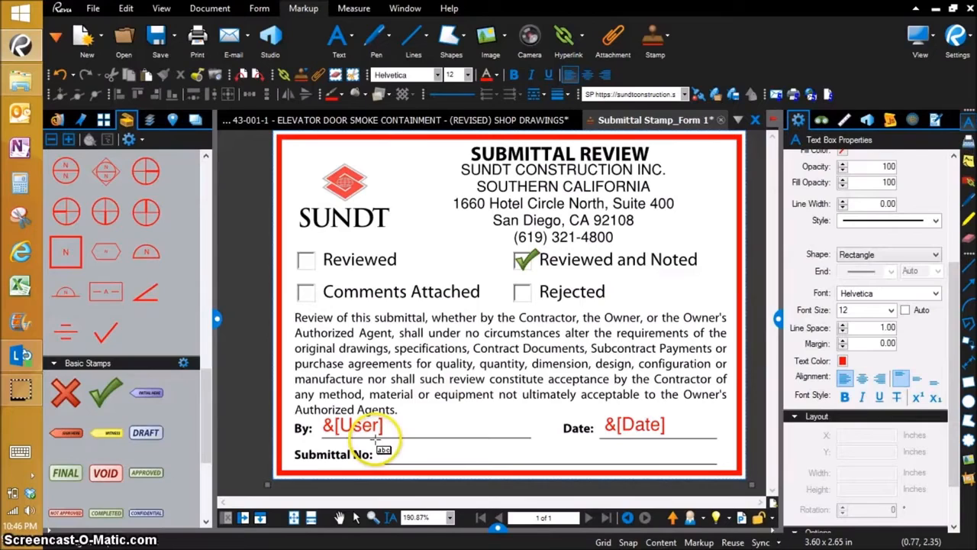
pyautogui.moveTo(720, 461); pyautogui.dragTo(721, 461)
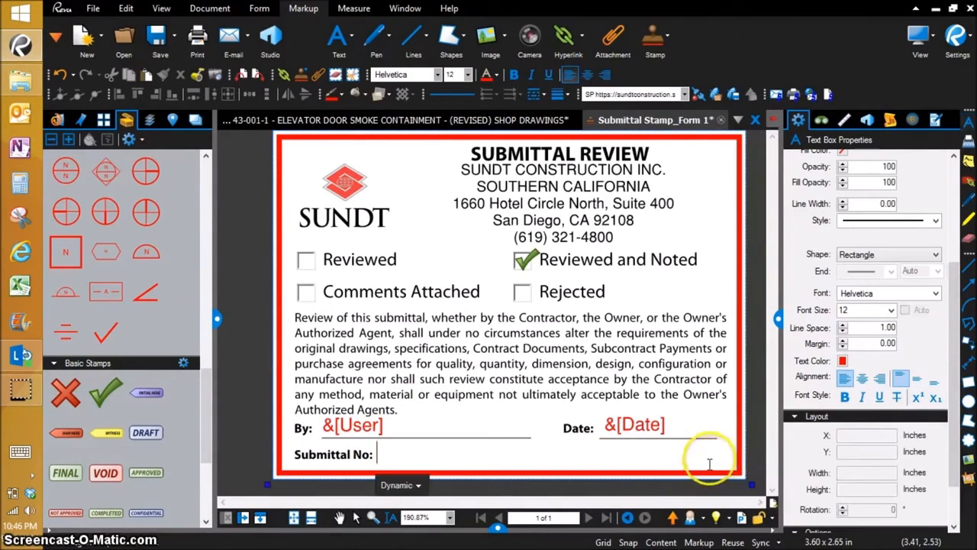
pyautogui.click(400, 485)
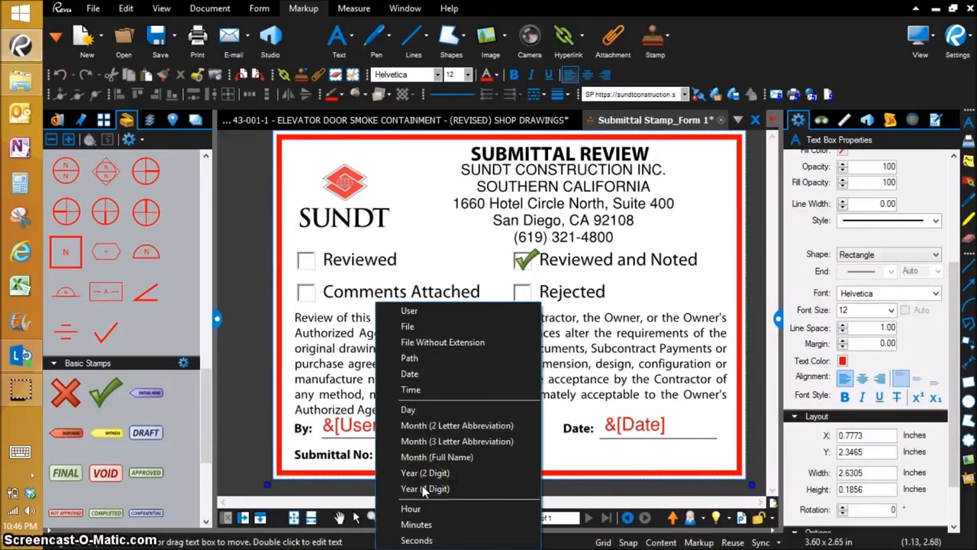
pyautogui.click(439, 342)
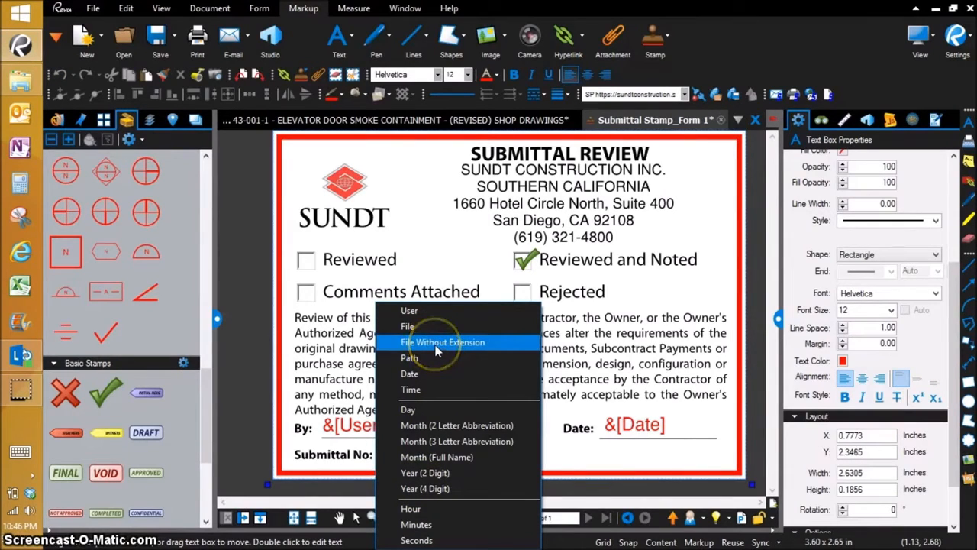
pyautogui.click(437, 346)
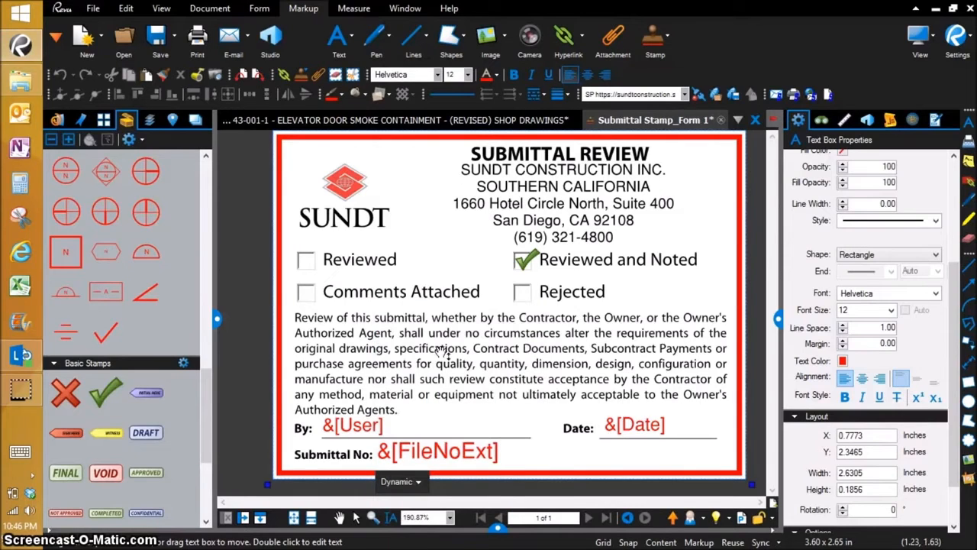
# Step: Set the font size of the Submittal No text box to 7
pyautogui.click(481, 452)
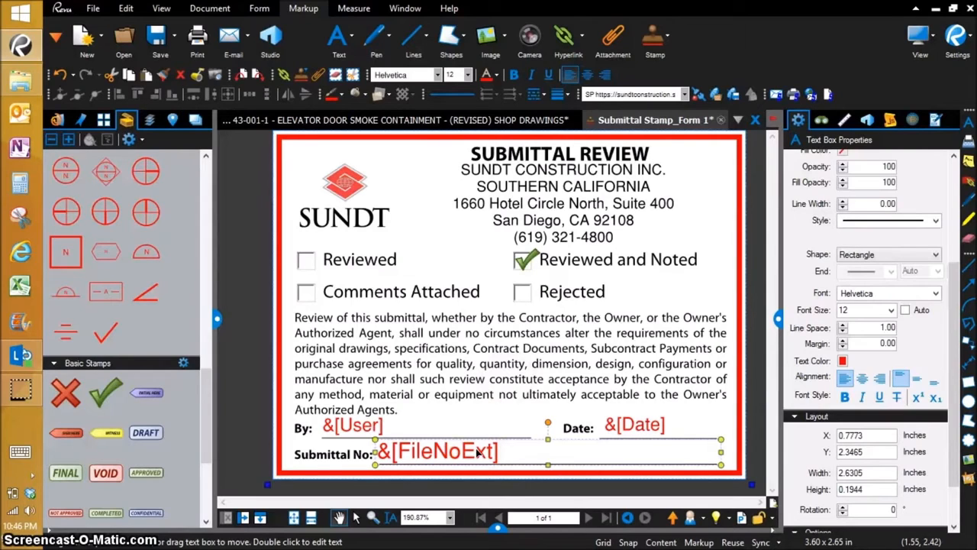
pyautogui.click(892, 310)
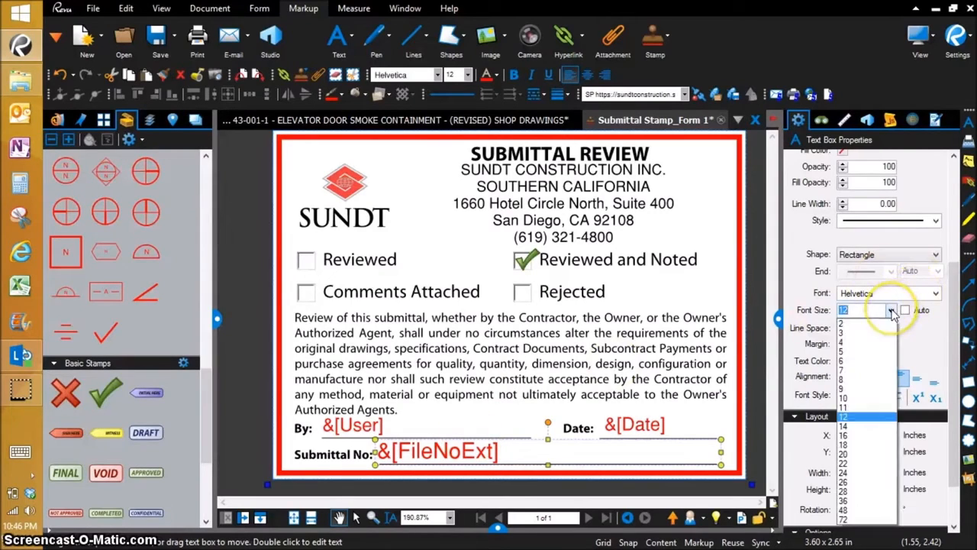
pyautogui.click(848, 371)
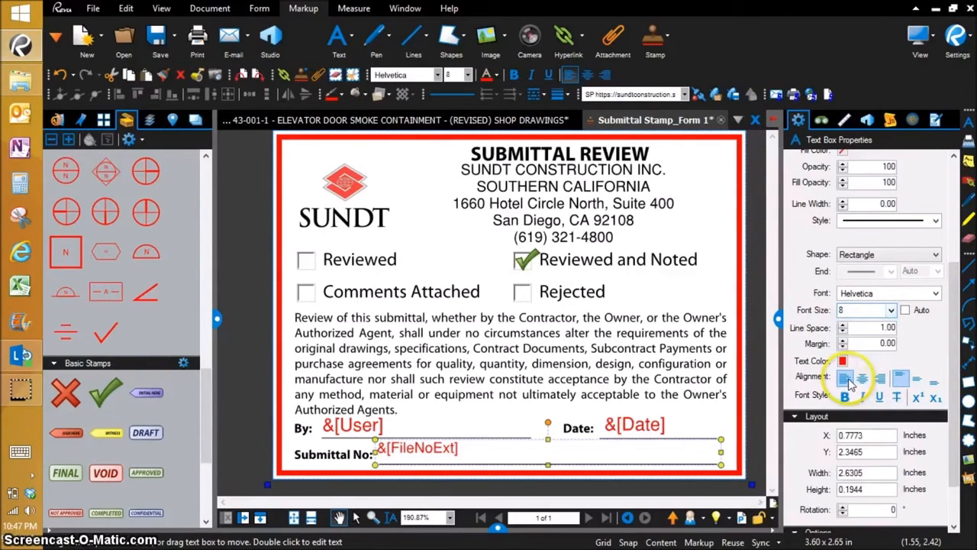
pyautogui.click(519, 317)
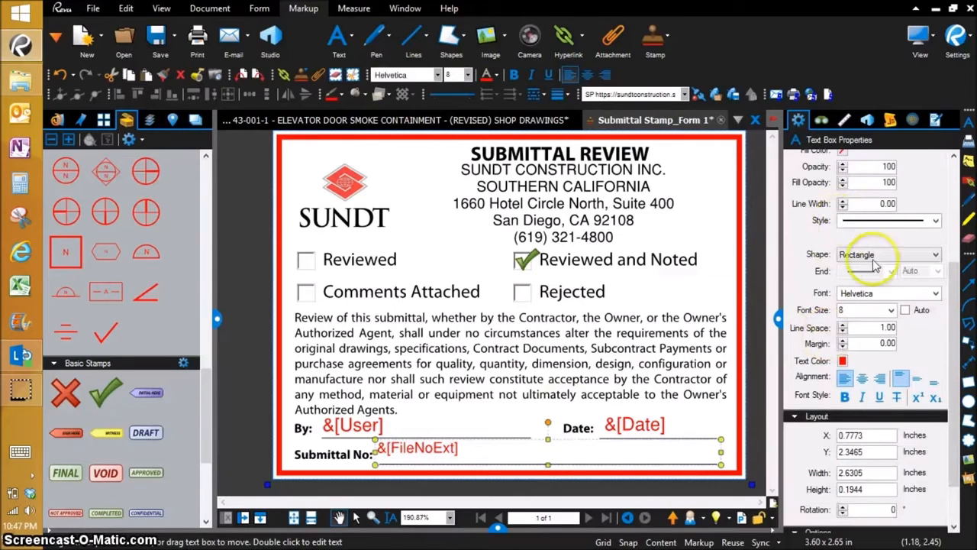
pyautogui.click(892, 311)
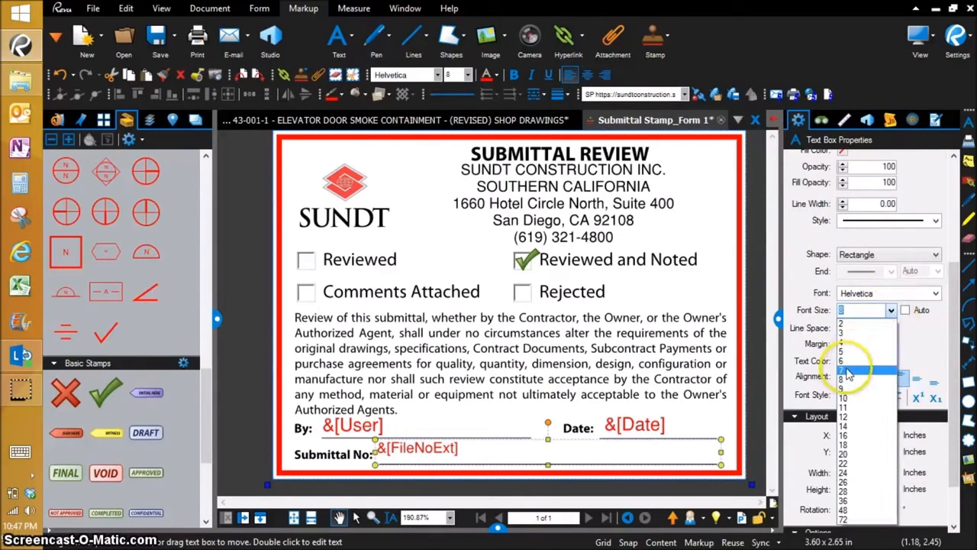
pyautogui.click(846, 373)
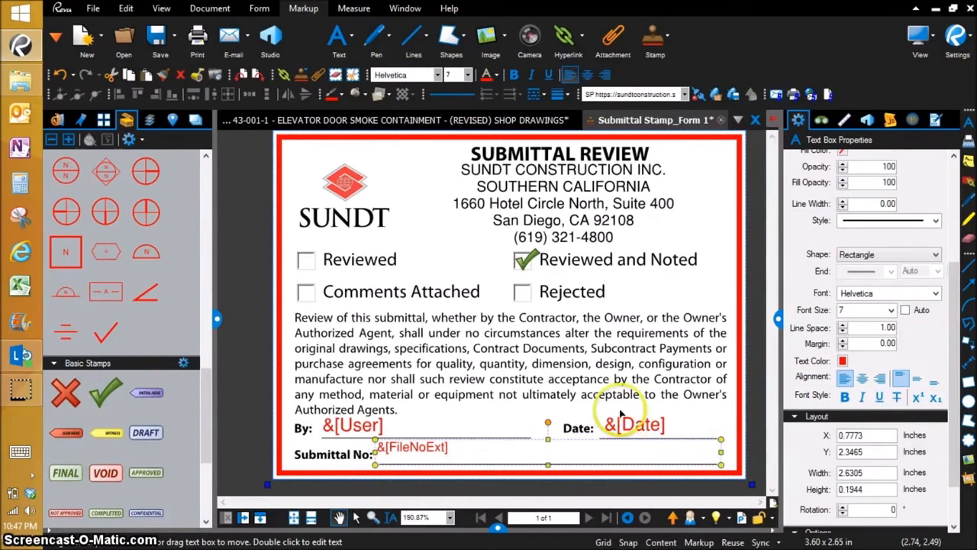
pyautogui.click(591, 338)
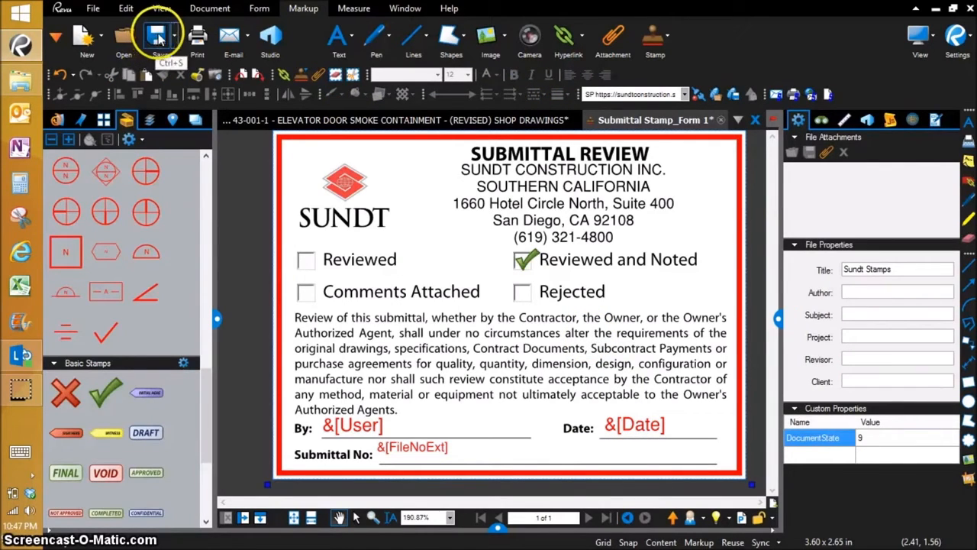
# Step: Save the stamp as a new PDF in the Stamps folder, named Submittal Stamp Custom plus the owner's first name, and close it
pyautogui.click(157, 37)
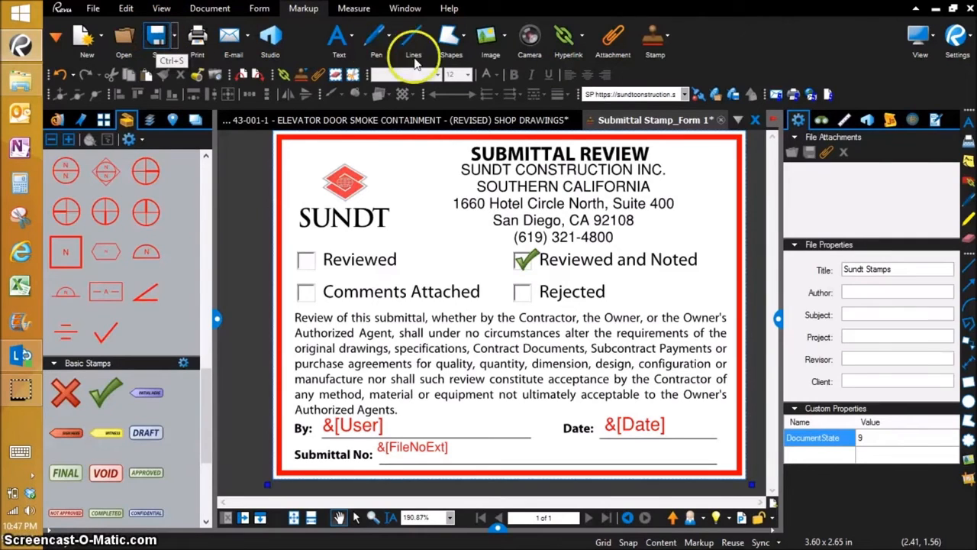
pyautogui.click(174, 34)
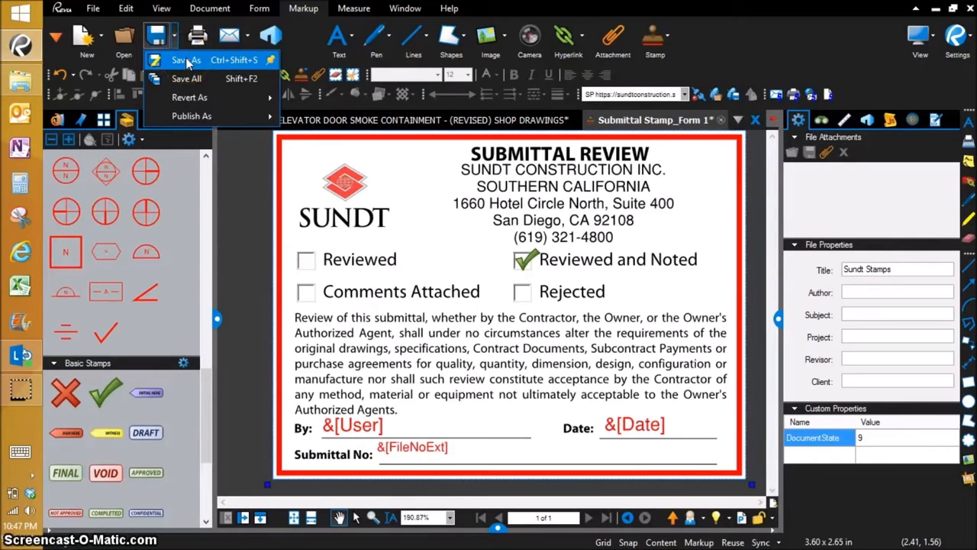
pyautogui.click(186, 60)
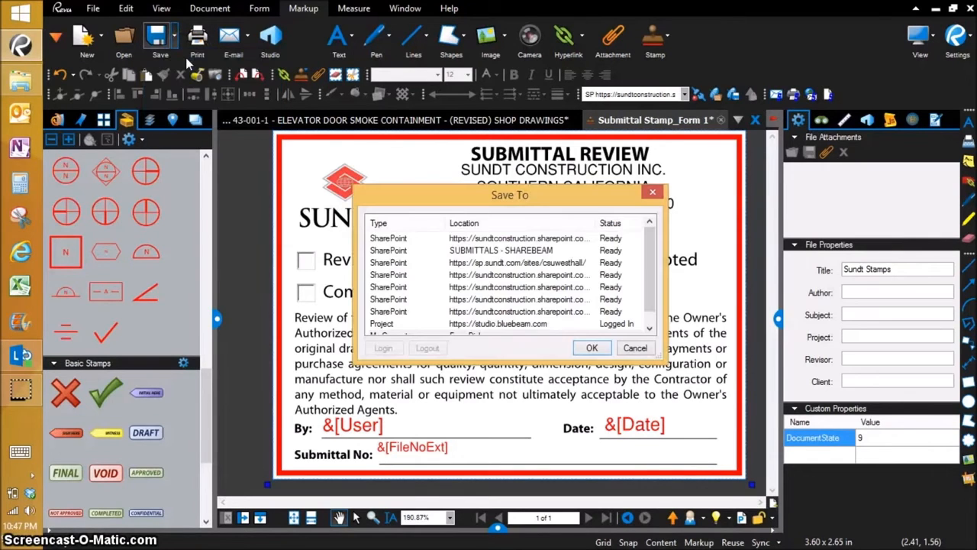
pyautogui.click(589, 344)
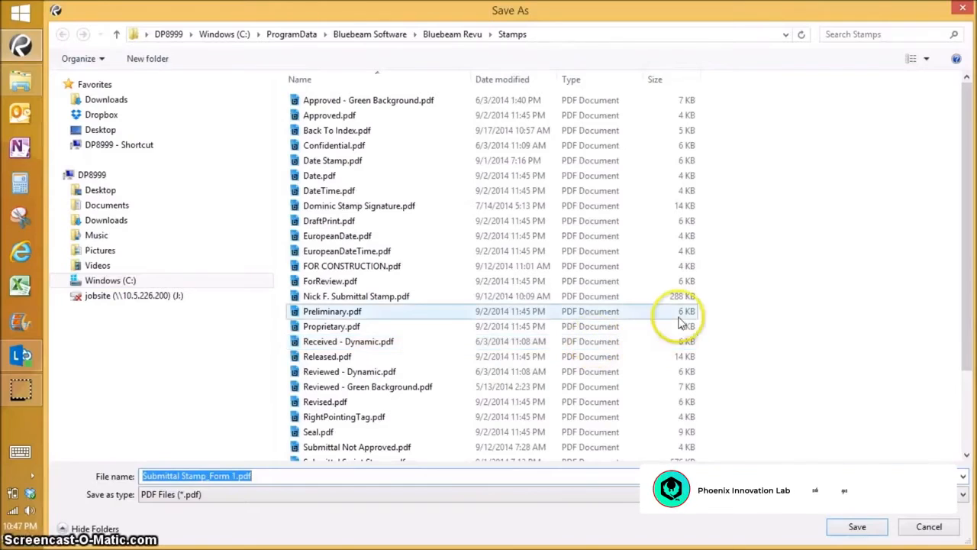
pyautogui.moveTo(205, 476); pyautogui.dragTo(231, 477)
pyautogui.write('Custom Domini')
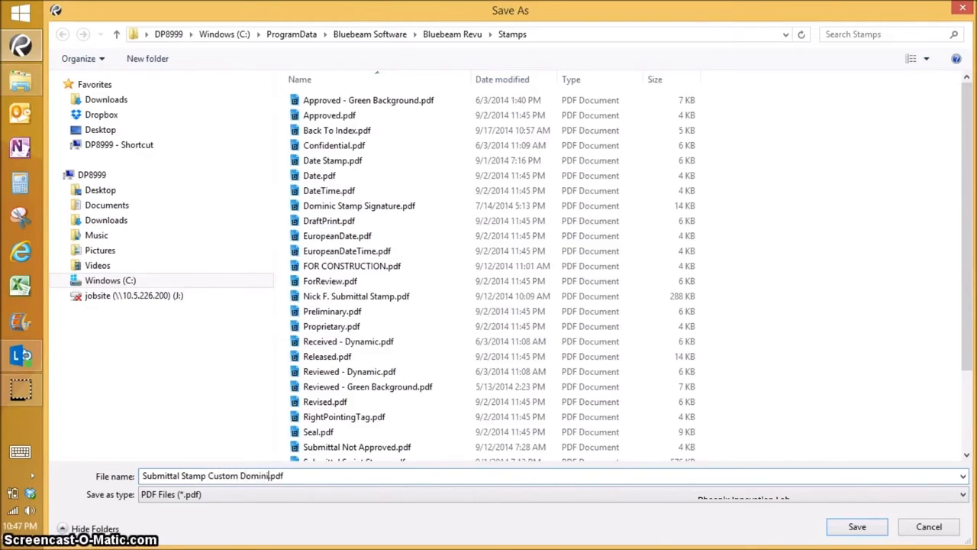
pyautogui.write('c')
pyautogui.press('Return')
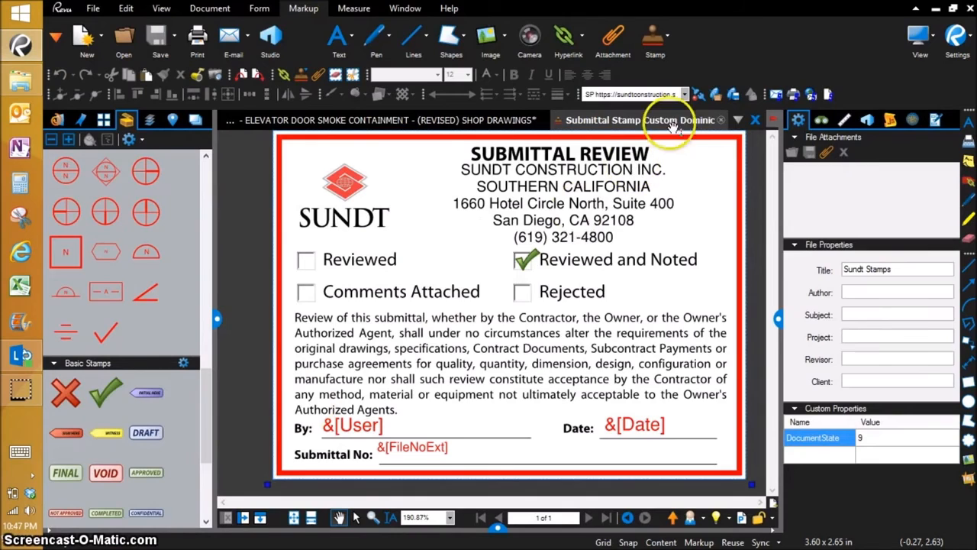
pyautogui.click(720, 120)
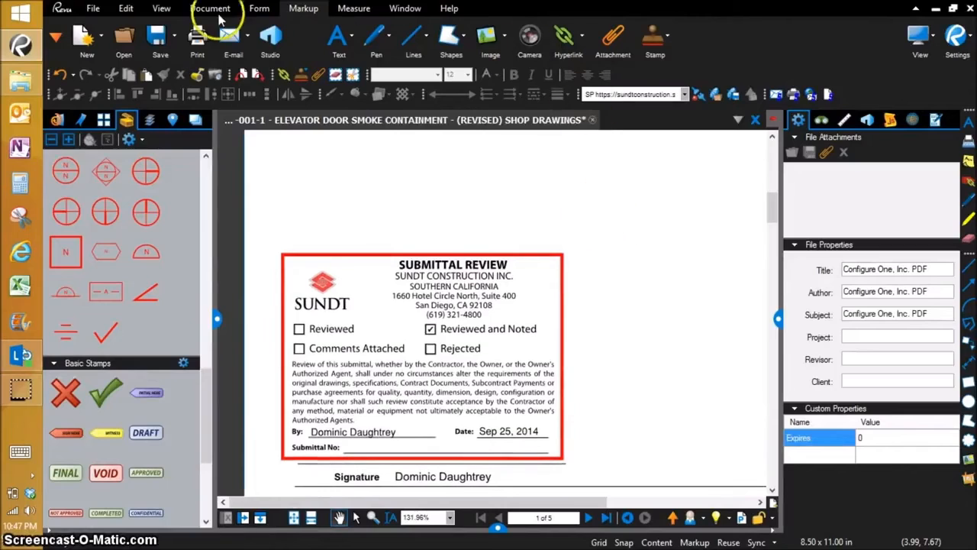
# Step: Erase the old Submittal Review stamp above the signature line on page 1 of the elevator door shop drawings
pyautogui.click(215, 11)
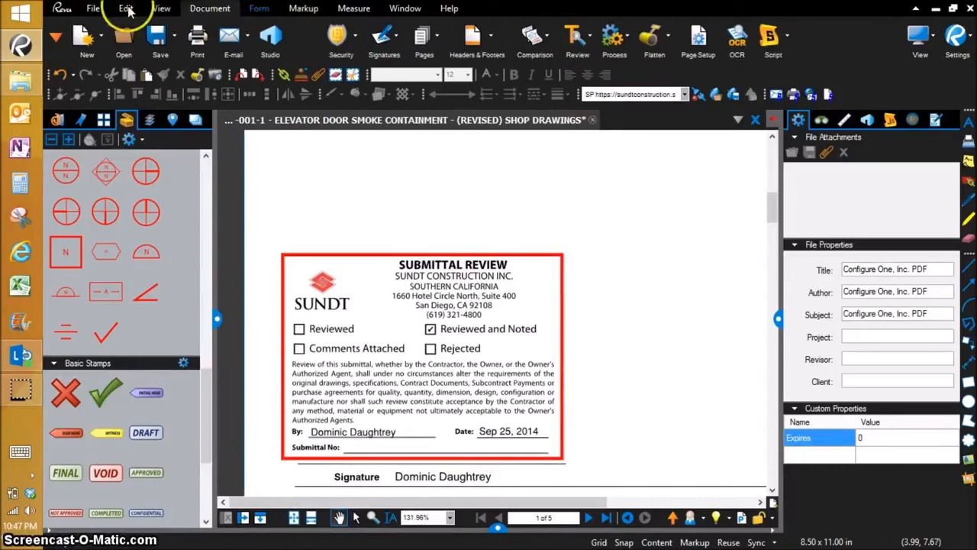
pyautogui.click(127, 8)
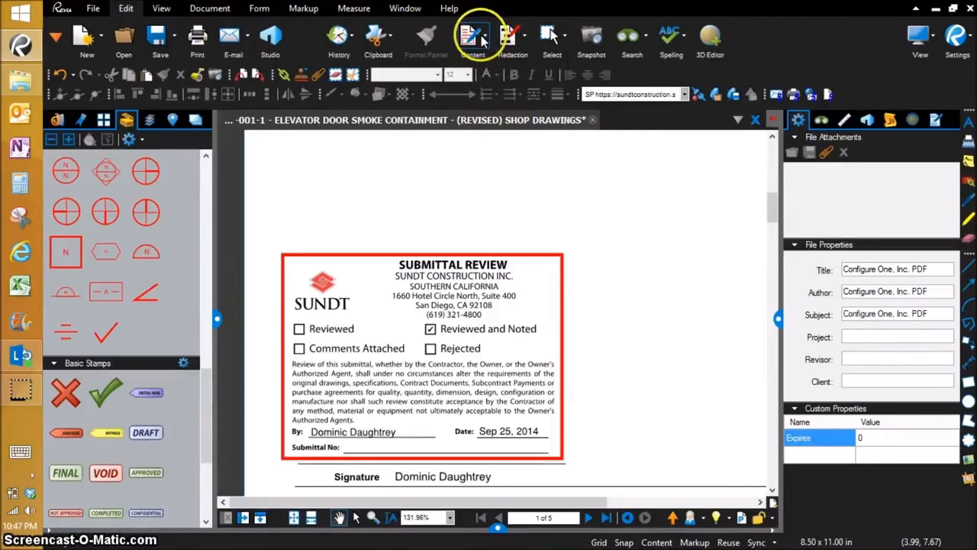
pyautogui.click(482, 38)
pyautogui.click(495, 59)
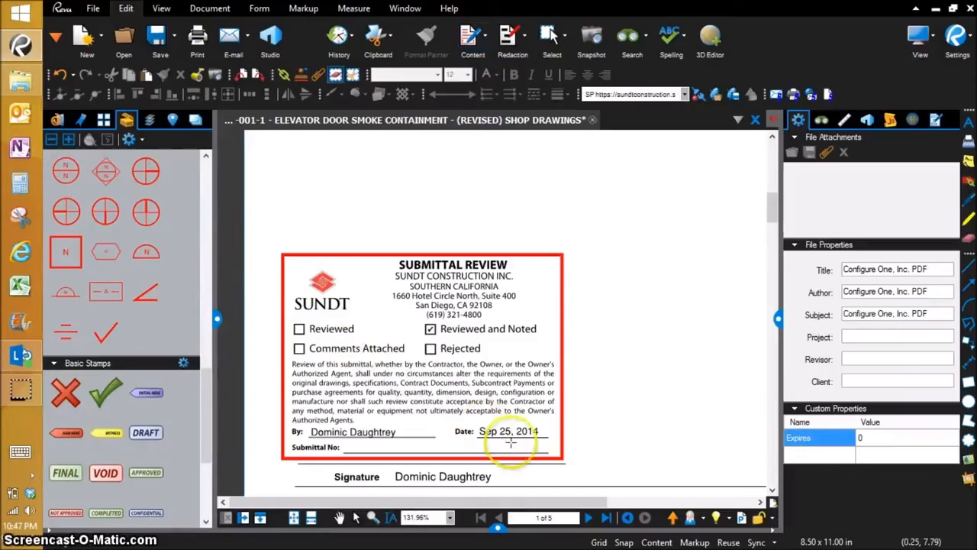
pyautogui.click(574, 462)
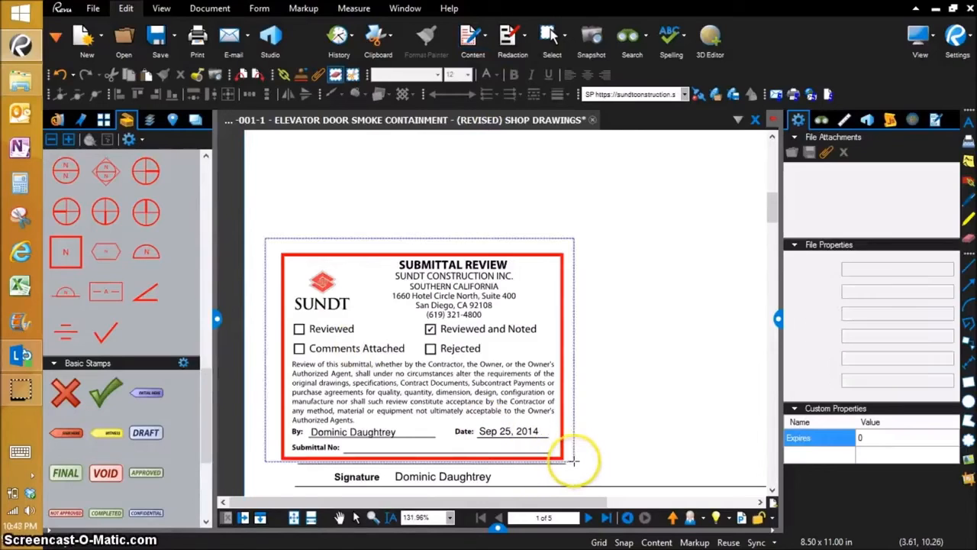
pyautogui.press('Delete')
pyautogui.press('Escape')
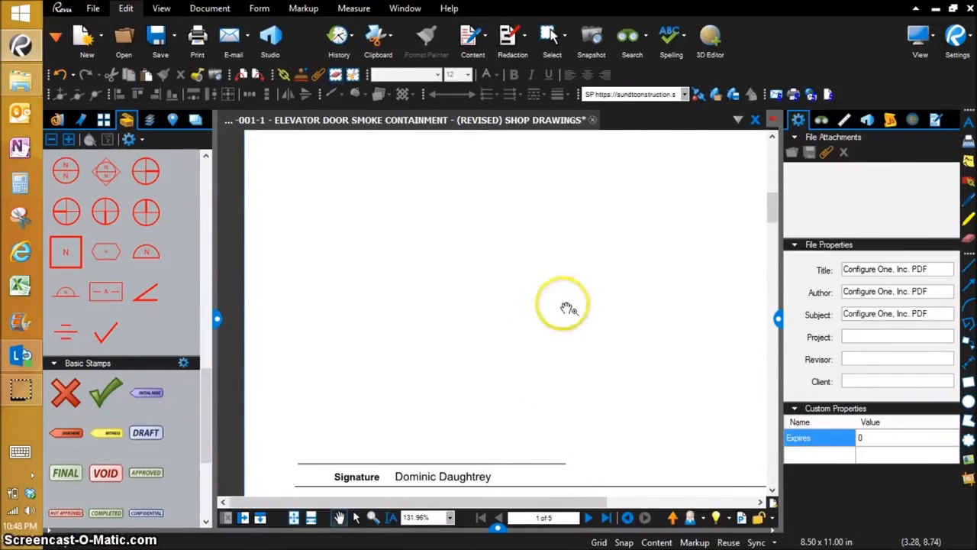
# Step: Place the custom submittal stamp bearing the owner's first name in the empty area above the signature line on page 1
pyautogui.click(313, 8)
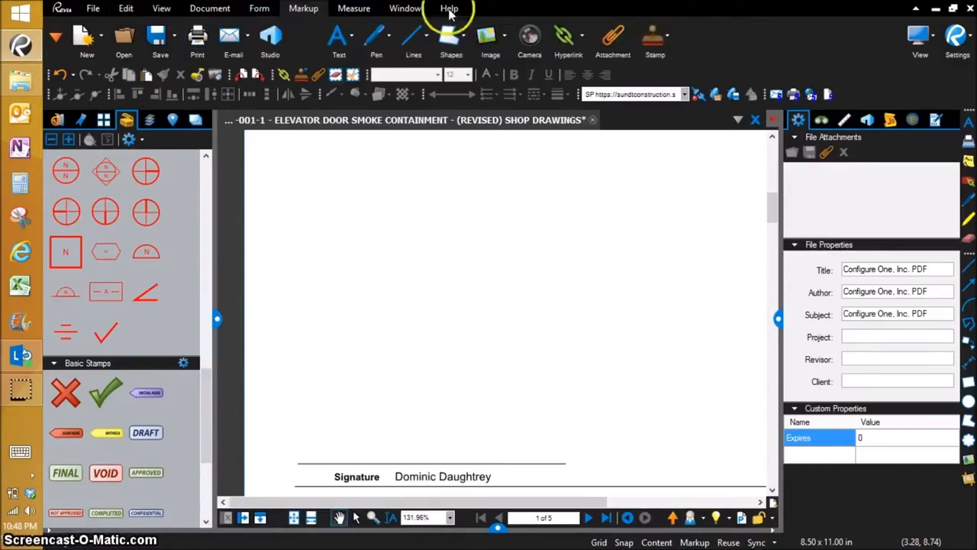
pyautogui.click(663, 37)
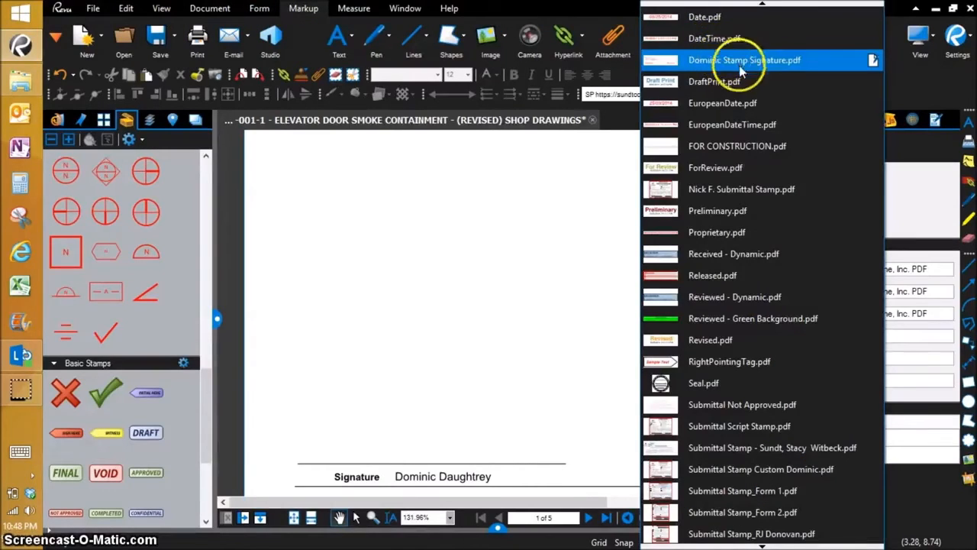
pyautogui.click(781, 470)
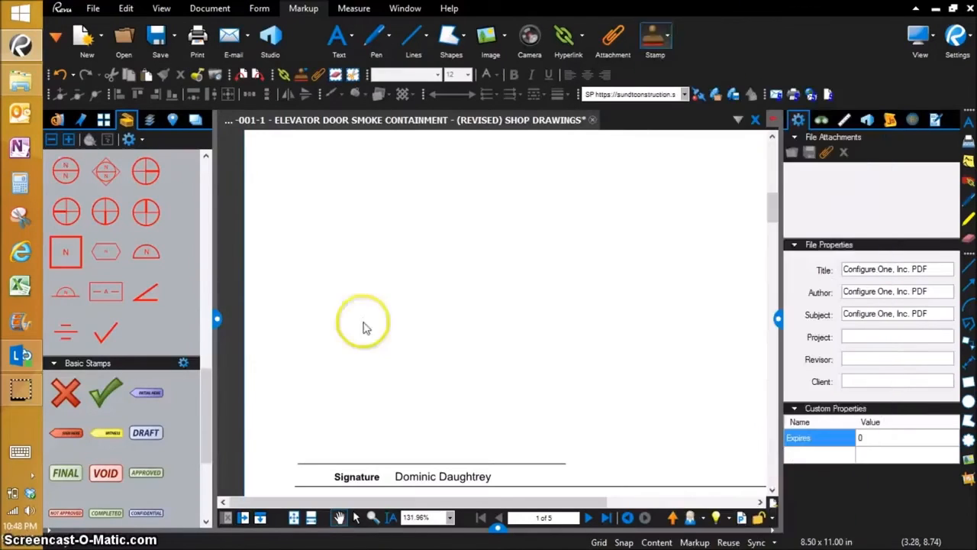
pyautogui.moveTo(281, 225); pyautogui.dragTo(573, 459)
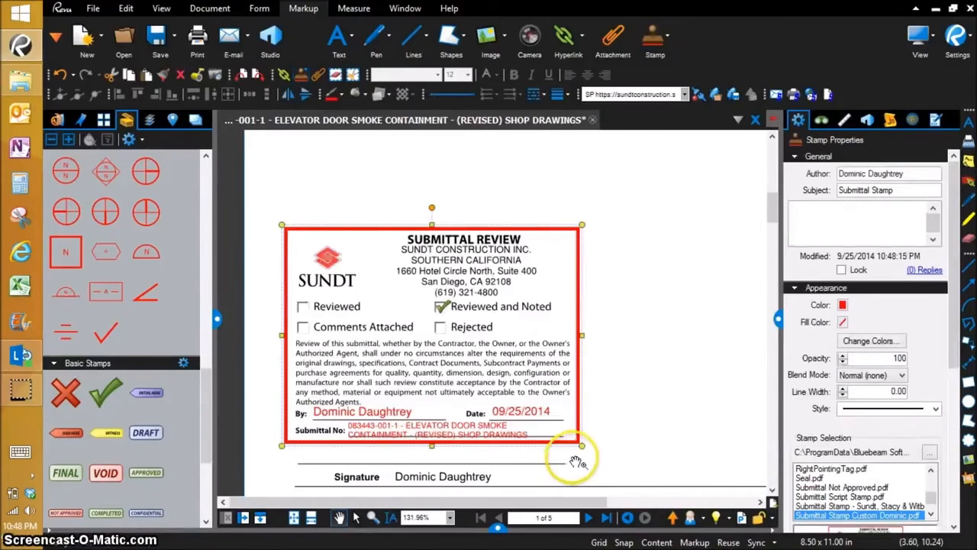